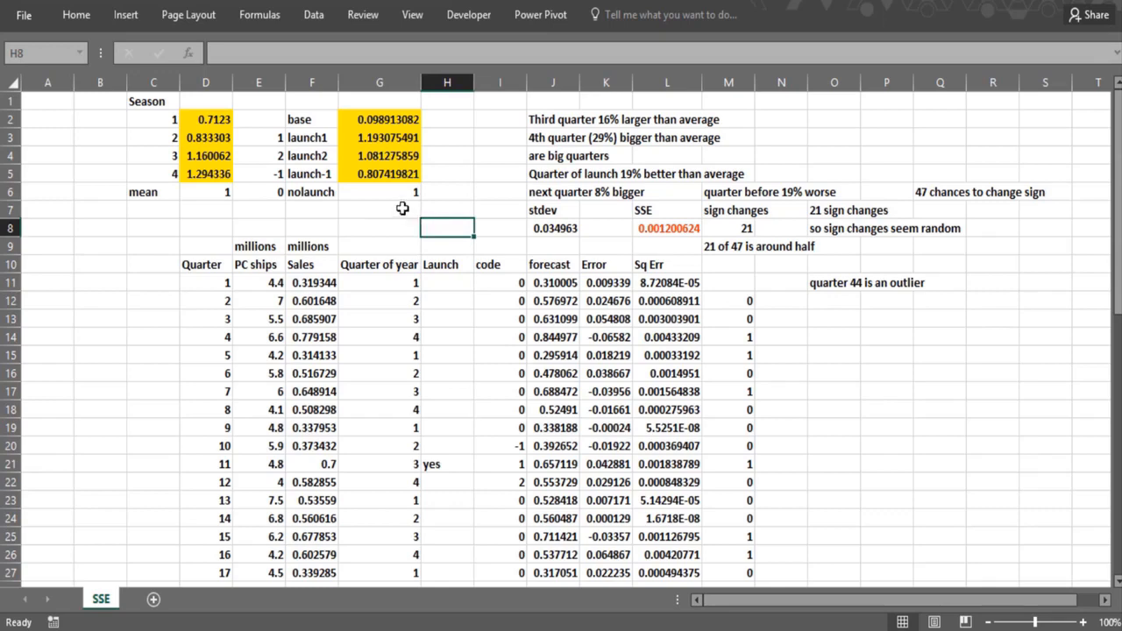
click(406, 227)
click(432, 227)
click(383, 227)
click(430, 227)
click(385, 226)
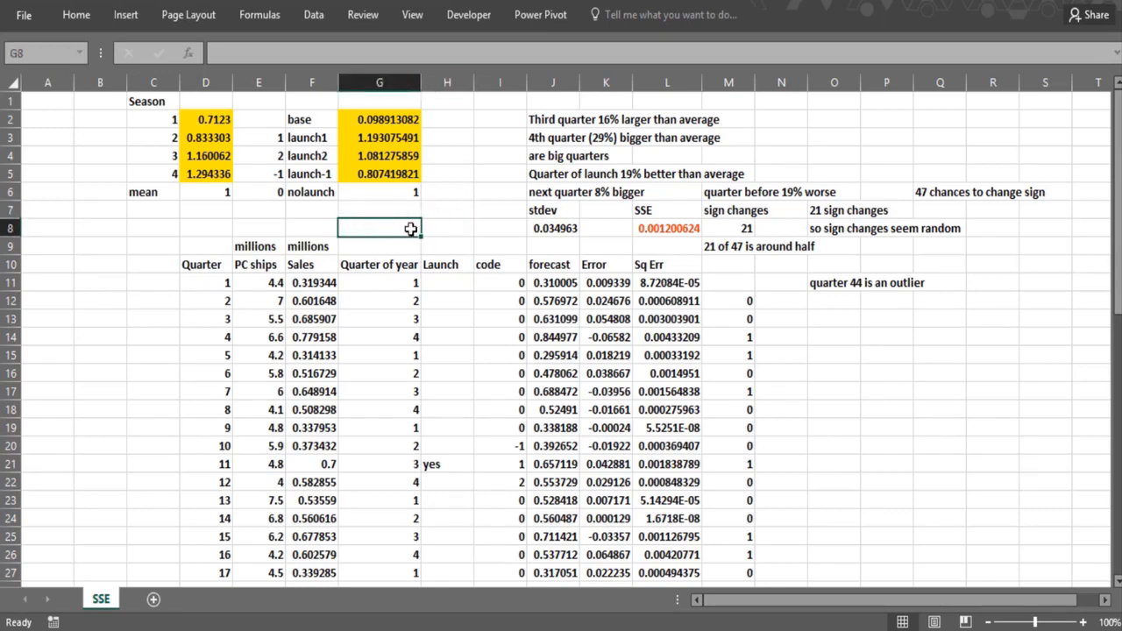
click(433, 227)
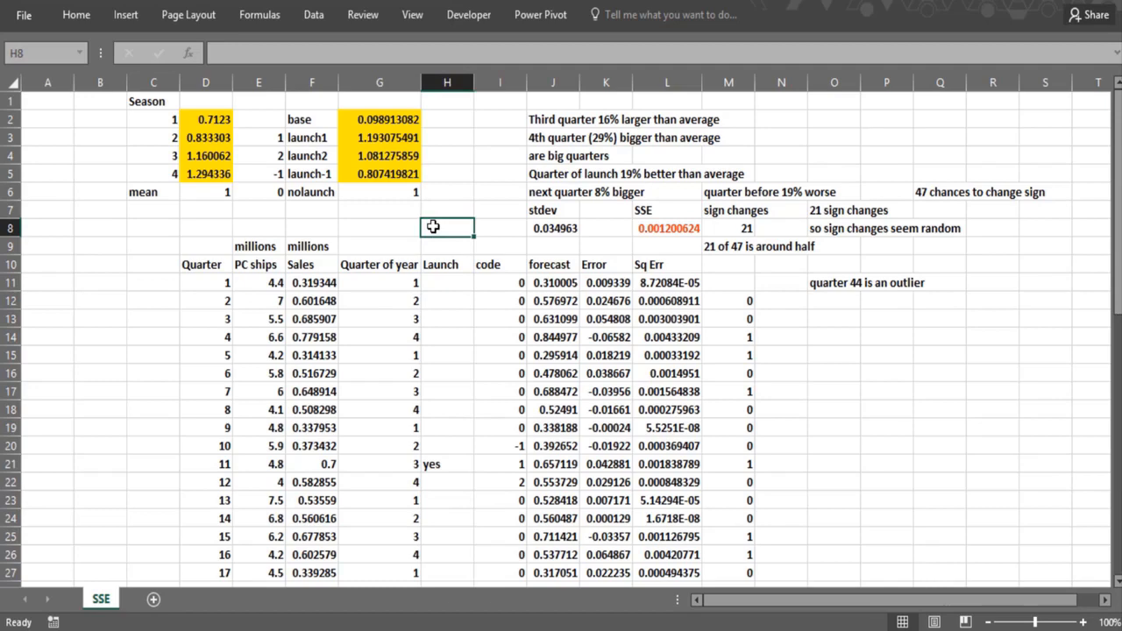
click(371, 228)
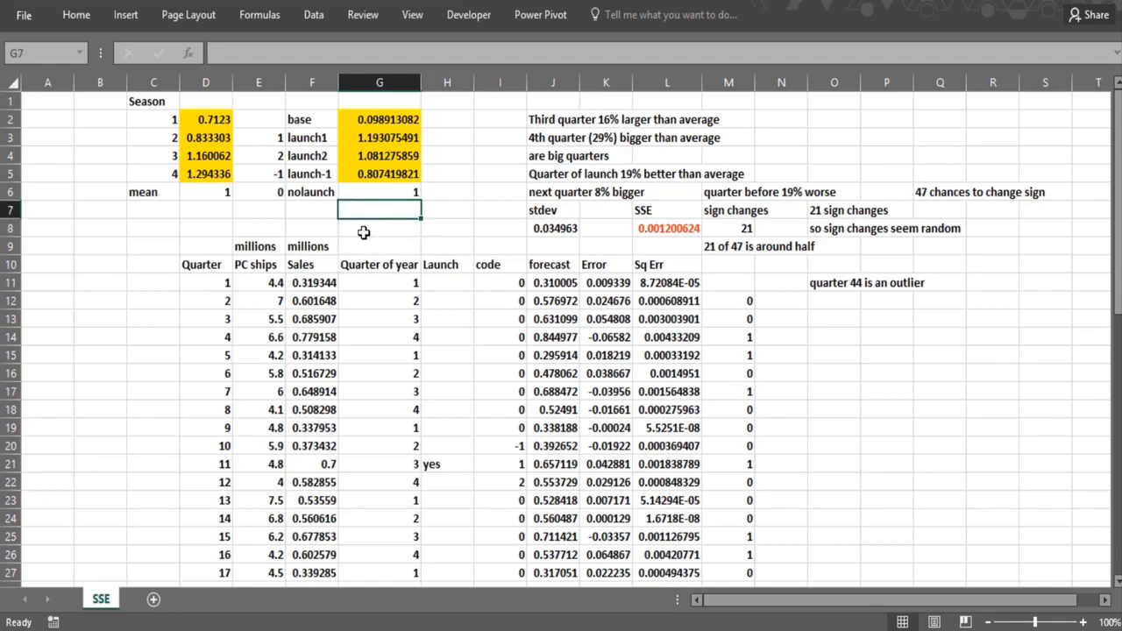
- Review the first quarter's PC shipments, sales and quarter-of-year entries in row 11
click(255, 281)
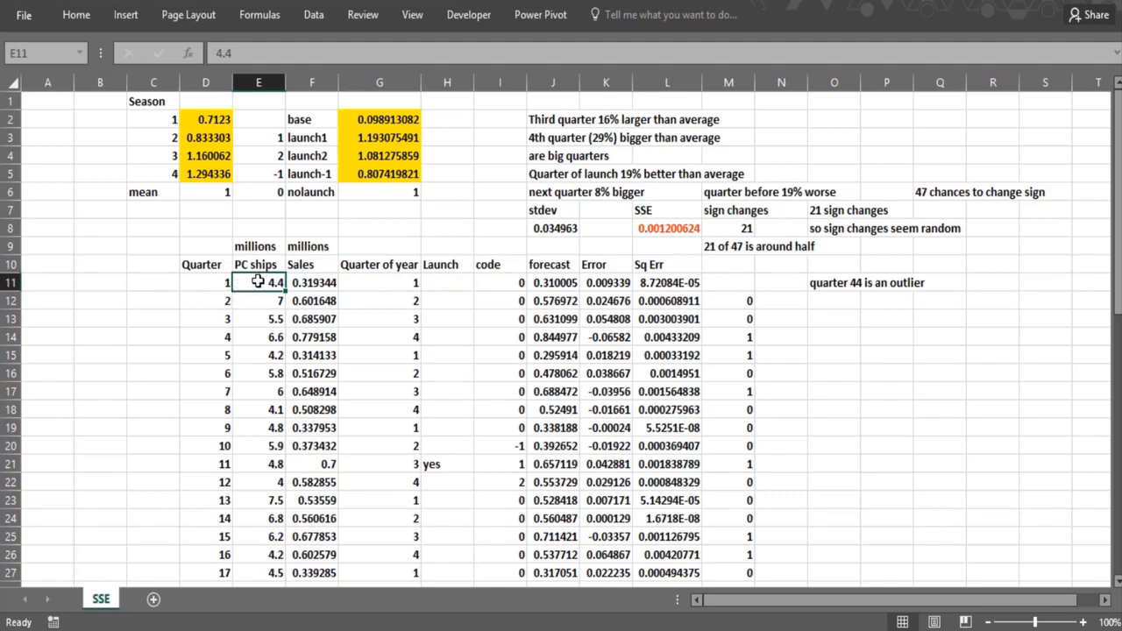
click(321, 283)
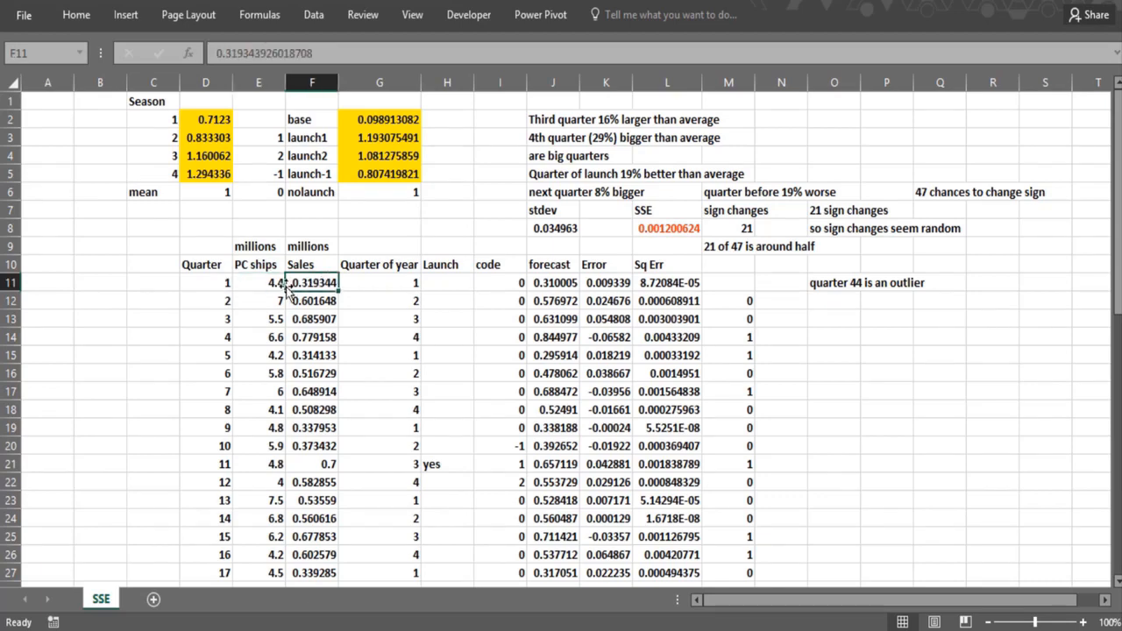
click(274, 283)
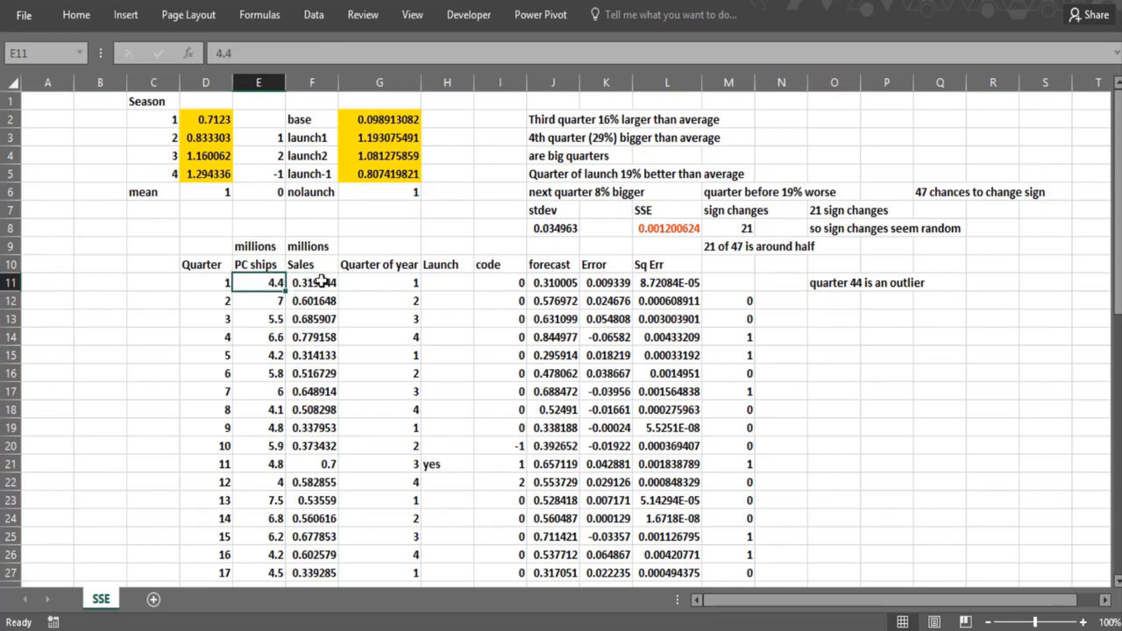
click(324, 282)
click(359, 281)
click(380, 229)
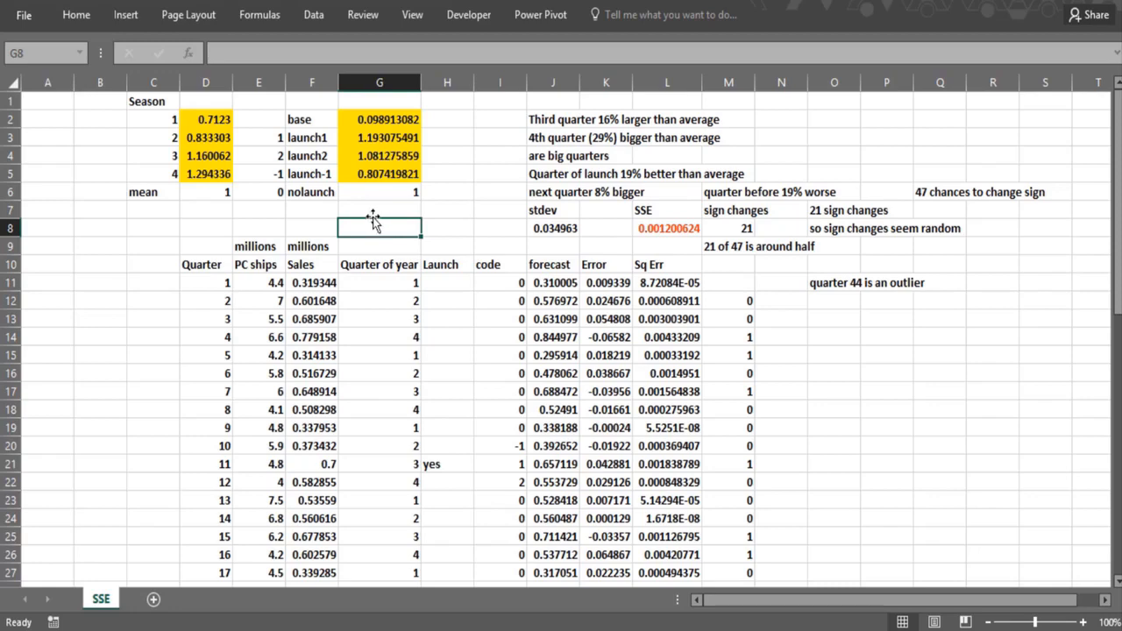
- Examine the first season's factor, the seasonal mean formula, the launch-1 factor and the forecast formula for quarter 1
click(200, 210)
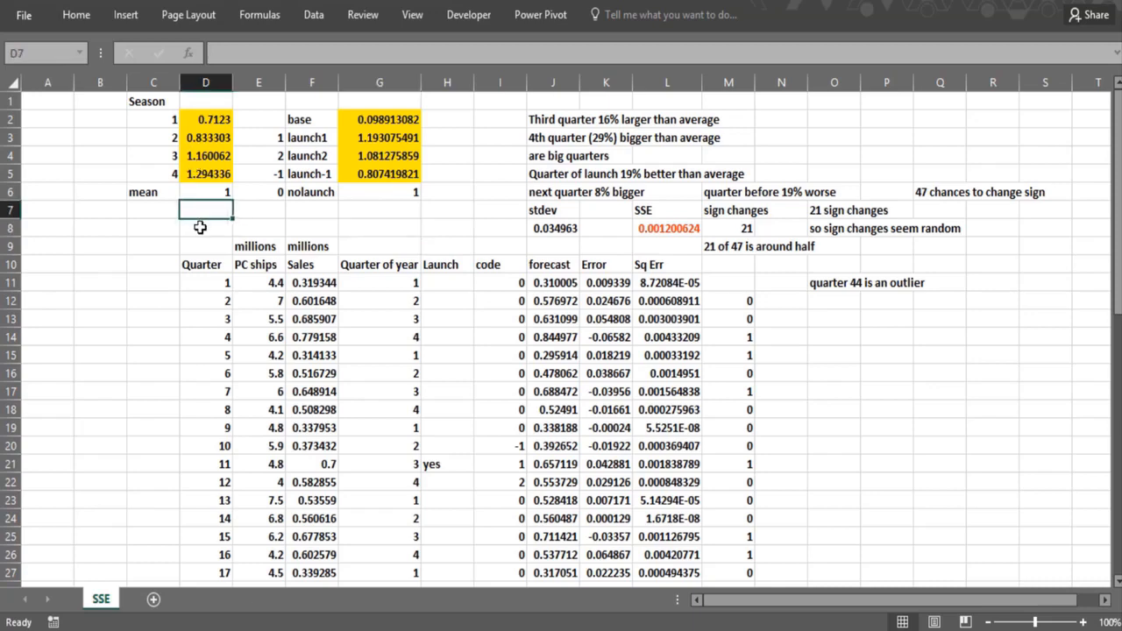
click(200, 121)
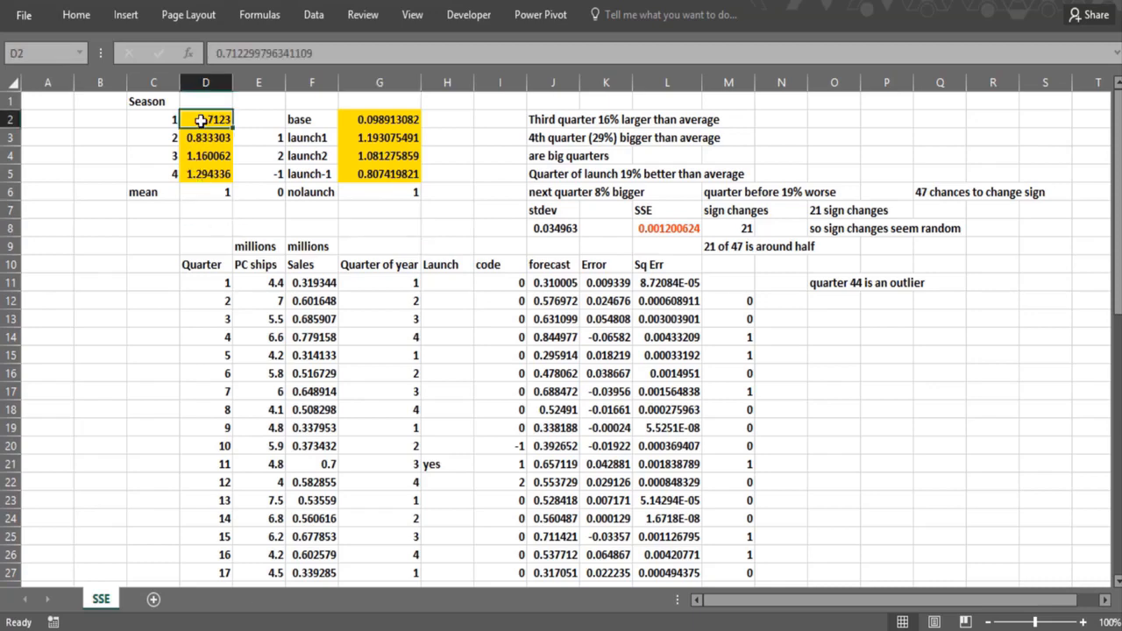
click(204, 191)
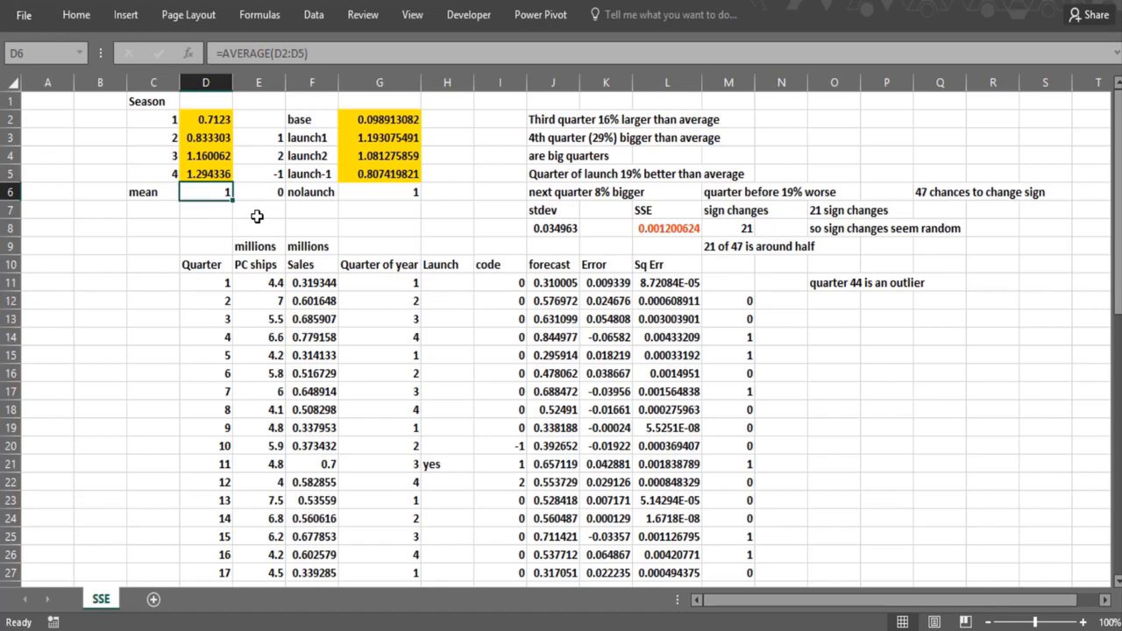
click(361, 204)
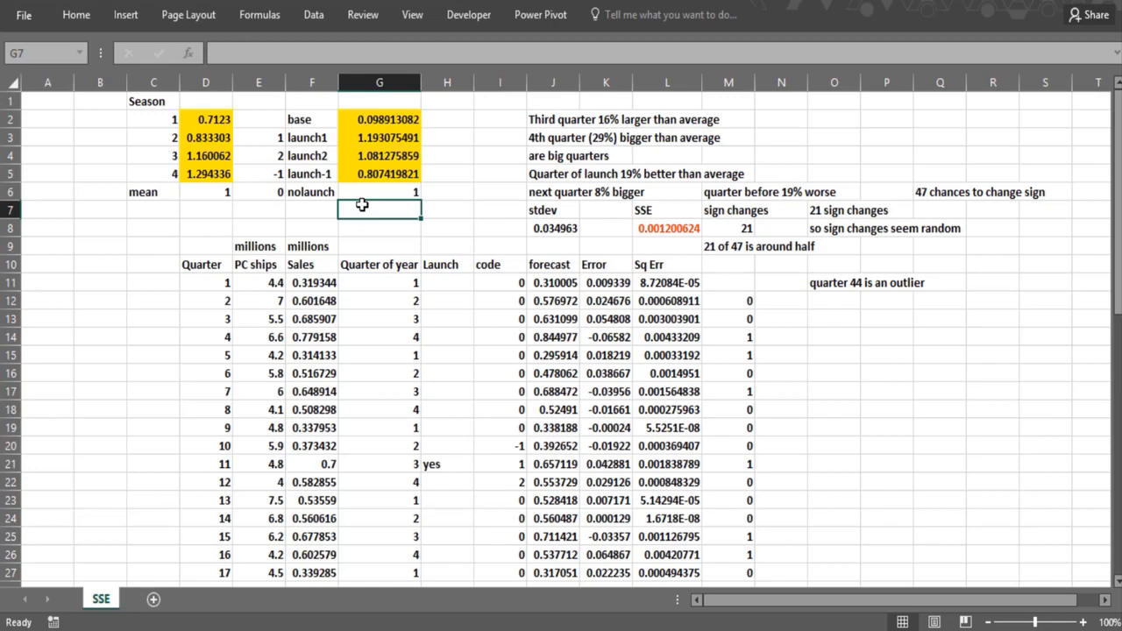
click(362, 177)
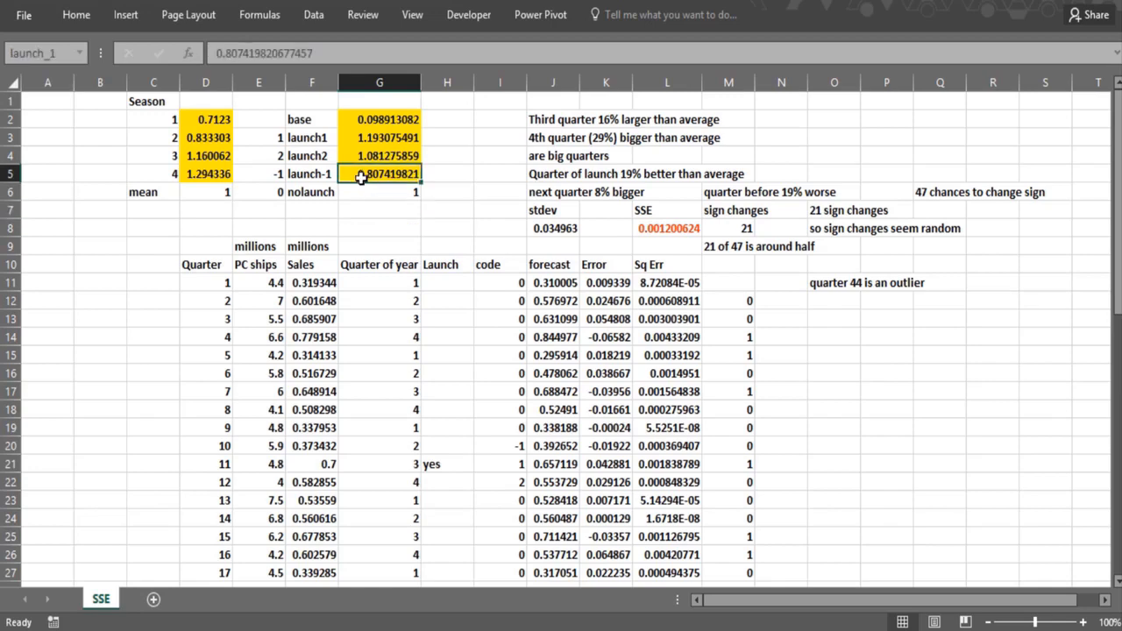
click(365, 216)
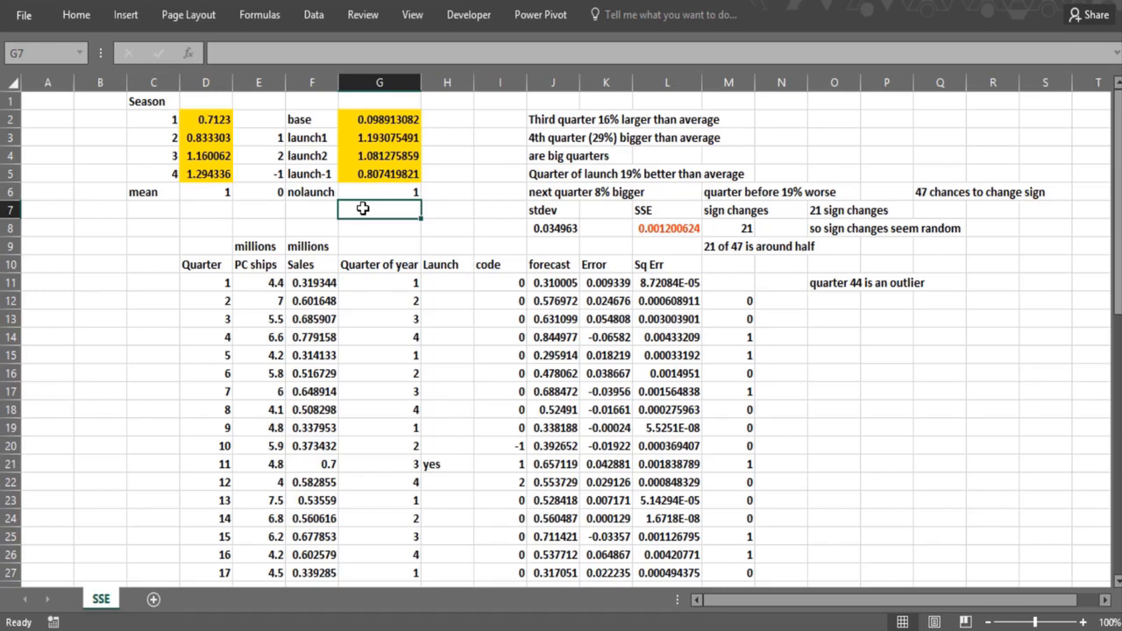
click(545, 275)
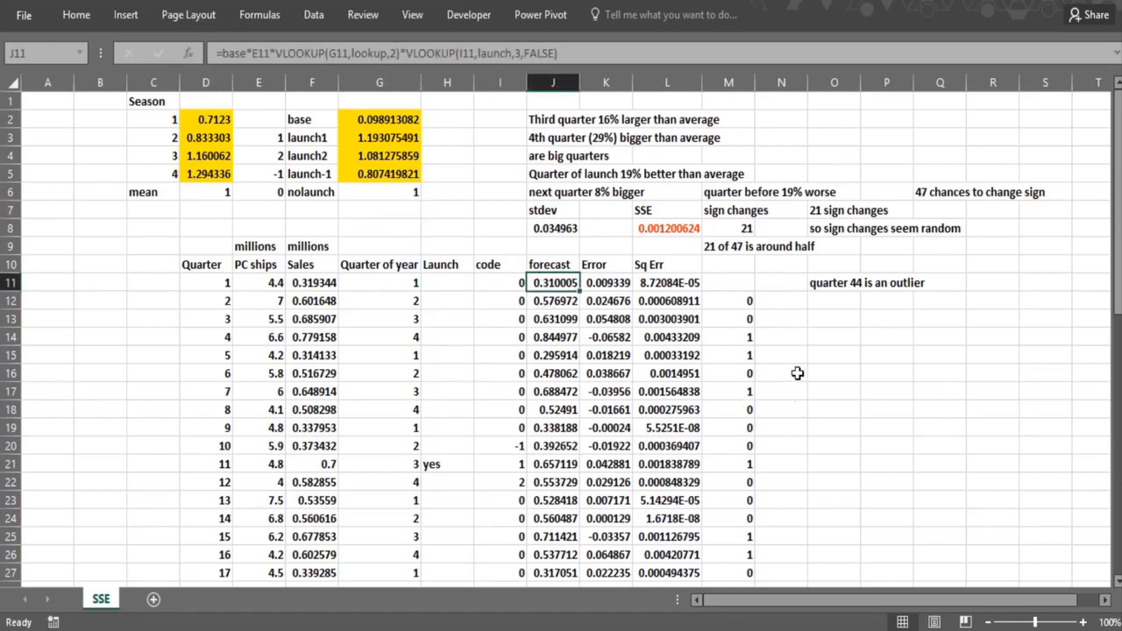
- Begin a plain-text note in cell O14 describing the forecast as Base*PCSales*(Lookup seasonality)
click(818, 338)
text(Base)
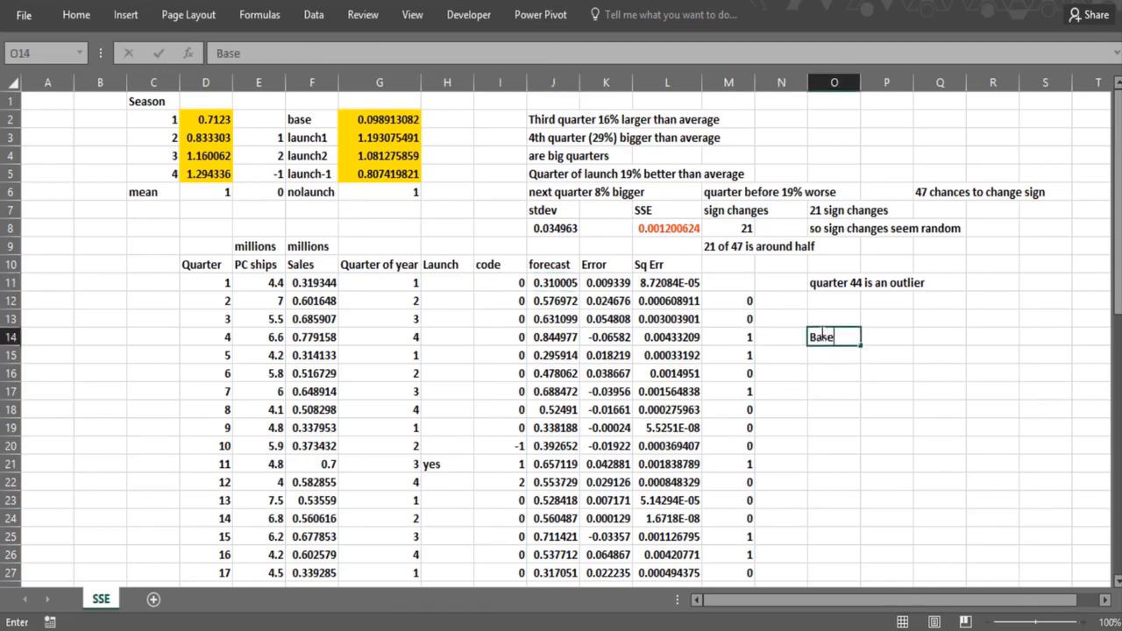
text(*PCSales)
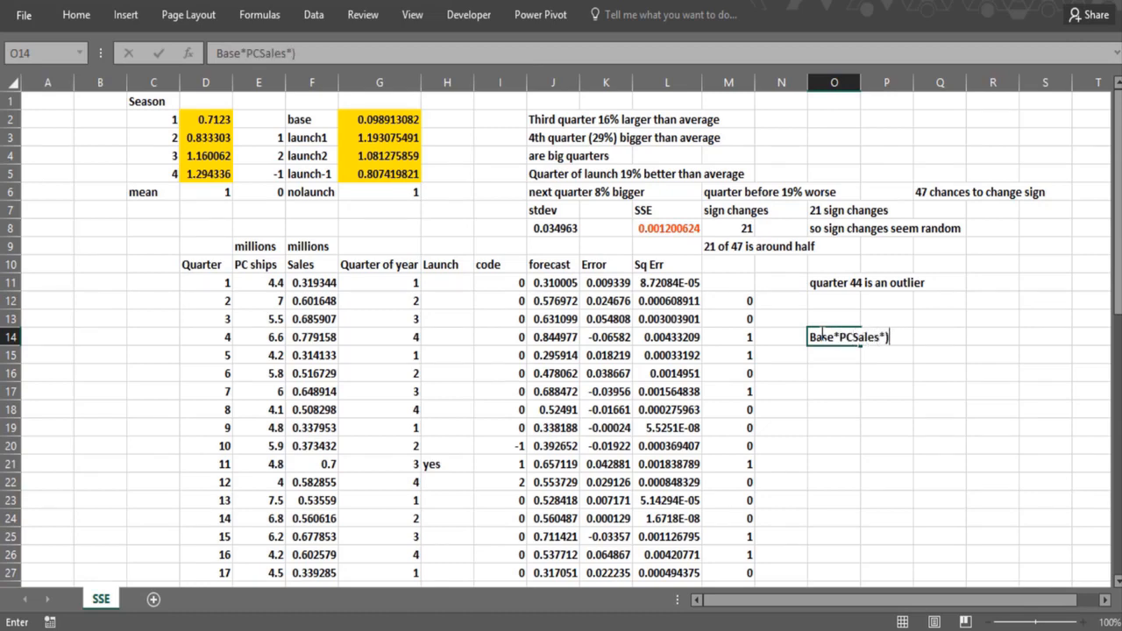
text(*(Looku[seasonality)
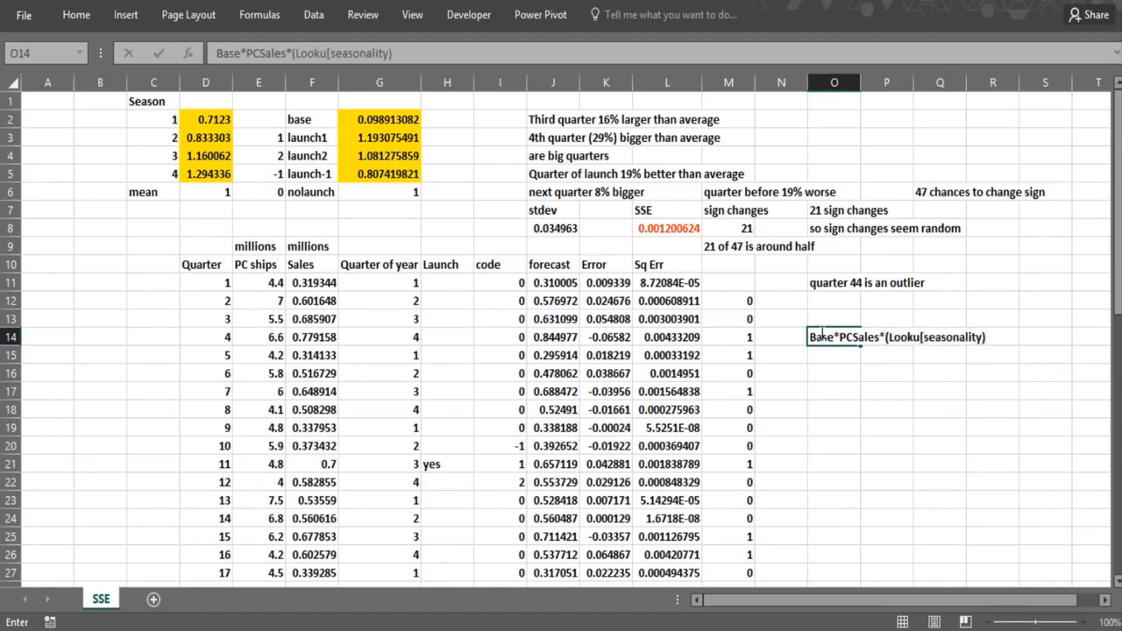
key(BackSpace)
key(BackSpace)
key(BackSpace)
key(BackSpace)
key(BackSpace)
key(BackSpace)
key(BackSpace)
key(BackSpace)
key(BackSpace)
key(BackSpace)
key(BackSpace)
key(BackSpace)
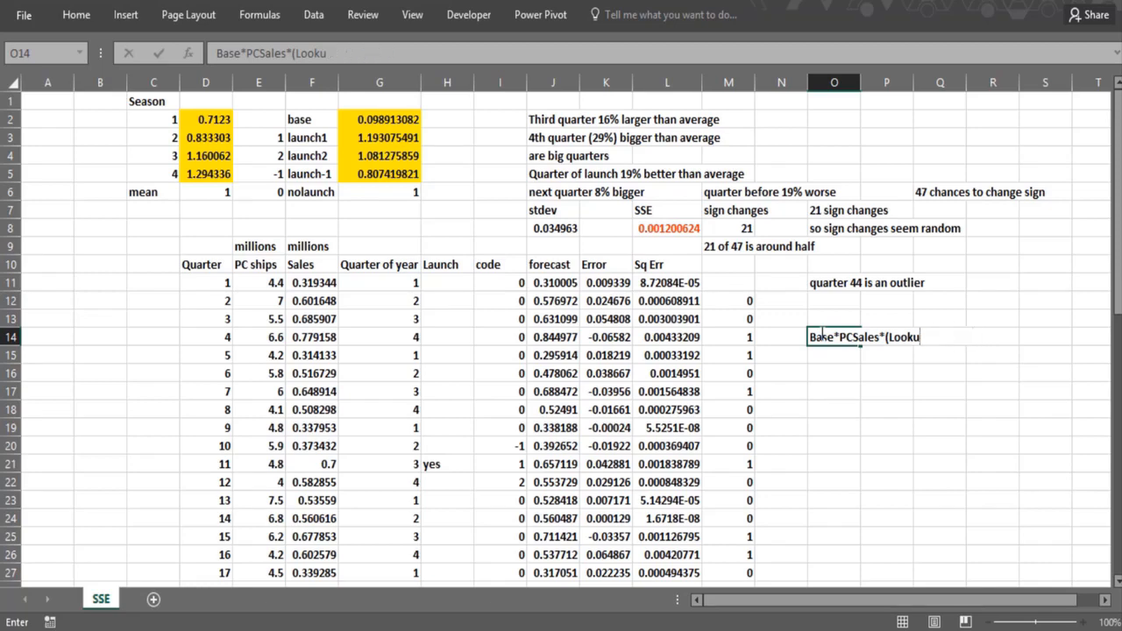
text(up seasonality))
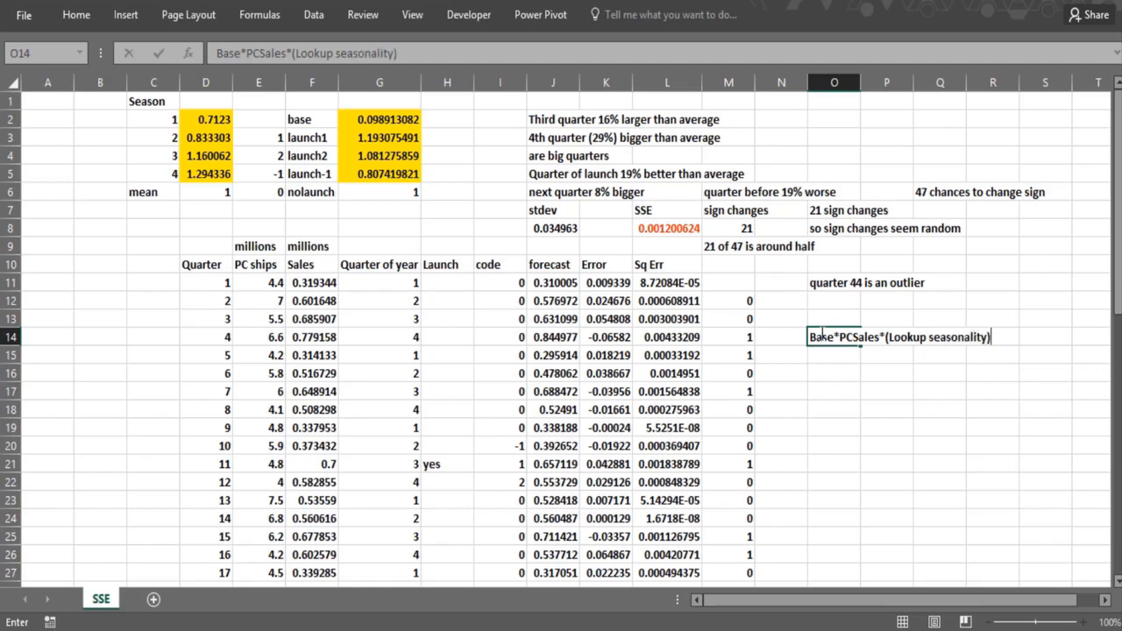
text(*(Looku[[)
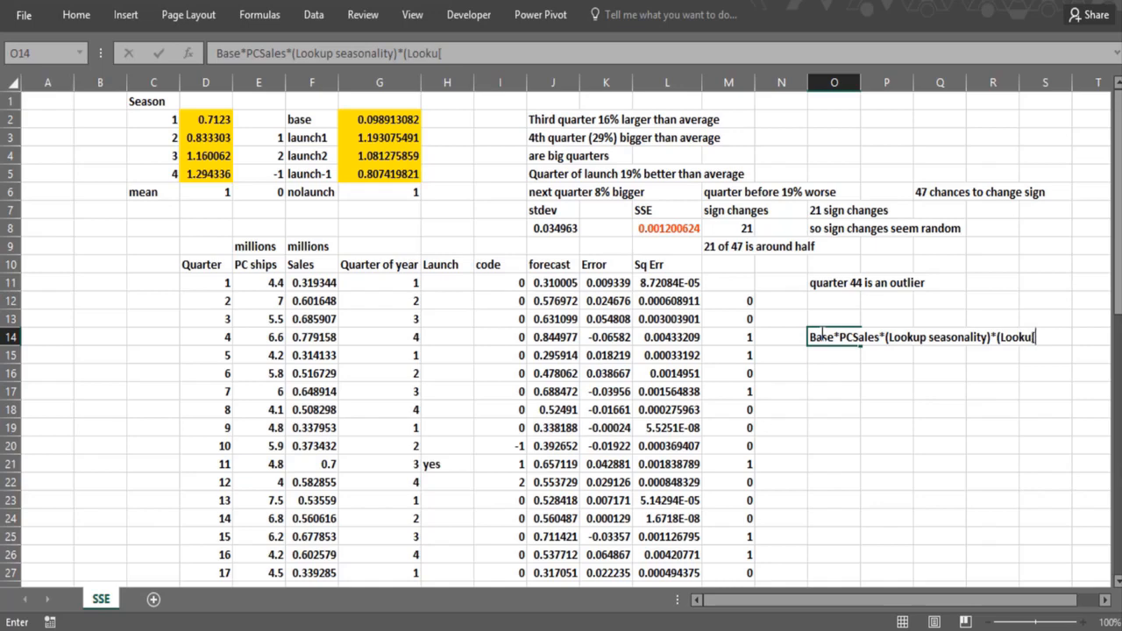
key(BackSpace)
text(p ;aucnh factod)
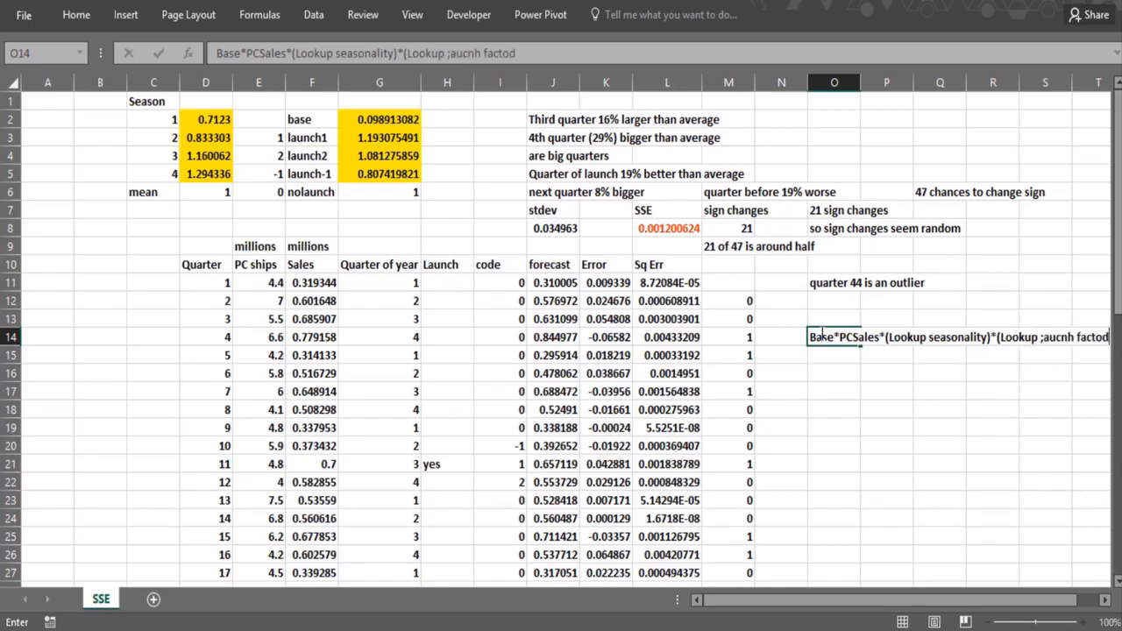
- Append the launch term *(Lookup ;aucnh factor) to the note in O14 and commit the entry
key(BackSpace)
text(r))
key(Return)
click(857, 370)
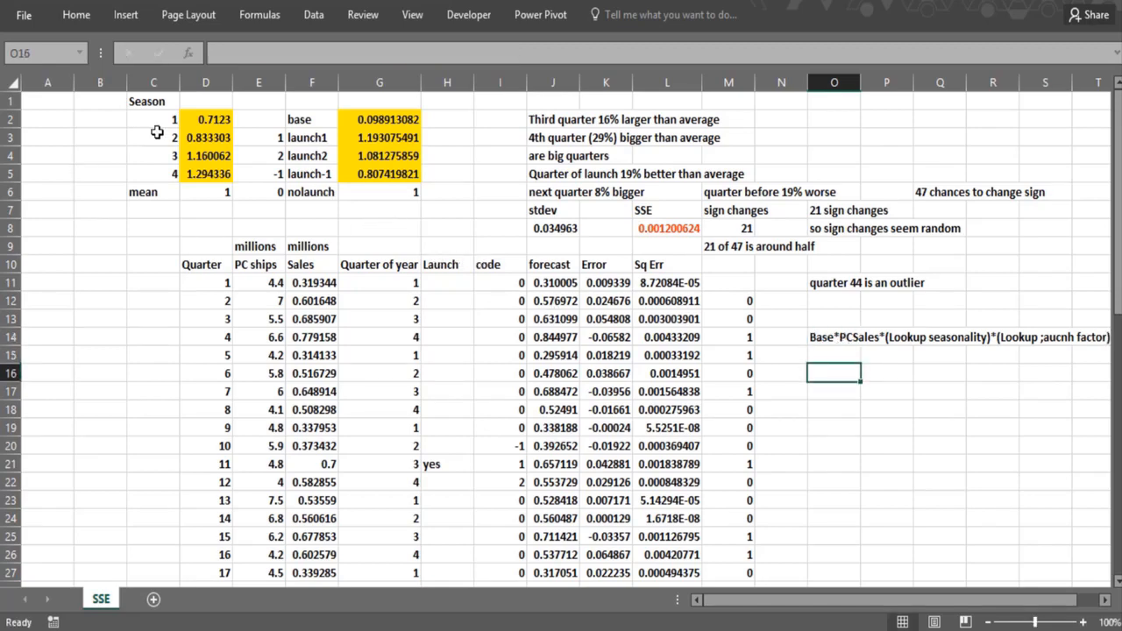
- Review the seasonality factors, the formula for their mean and the base value
click(193, 126)
click(194, 173)
click(196, 189)
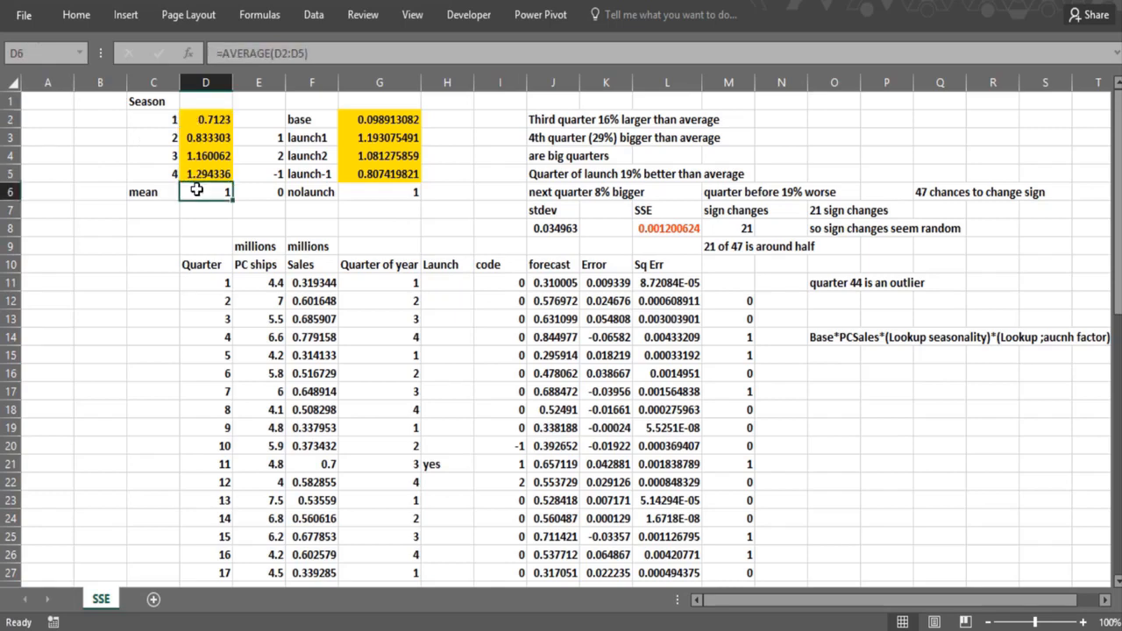
click(376, 122)
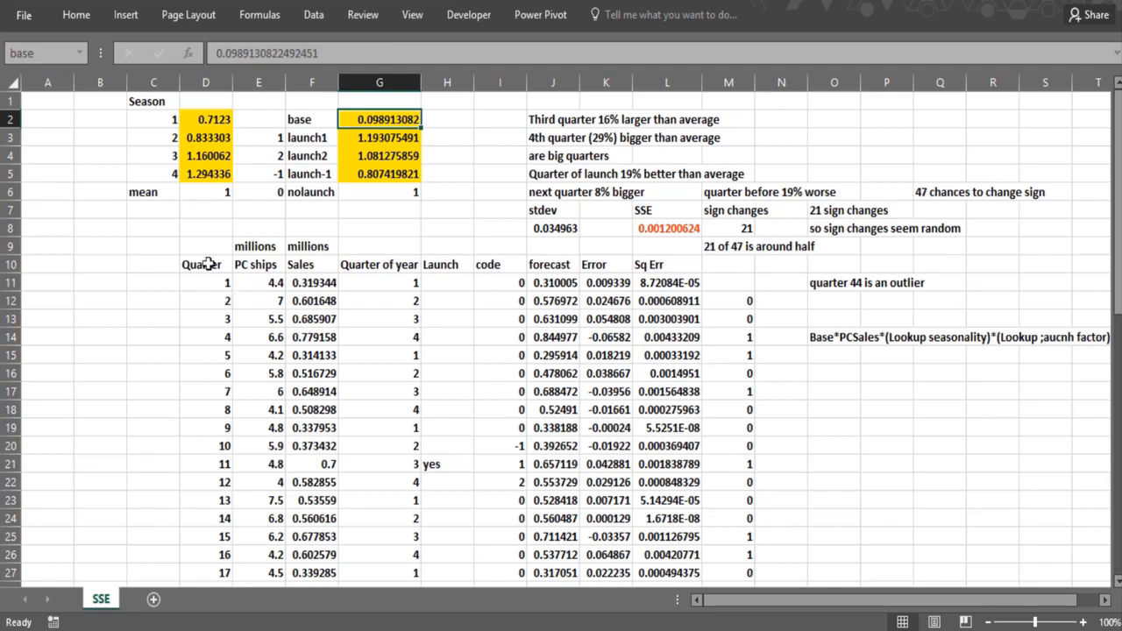
click(377, 210)
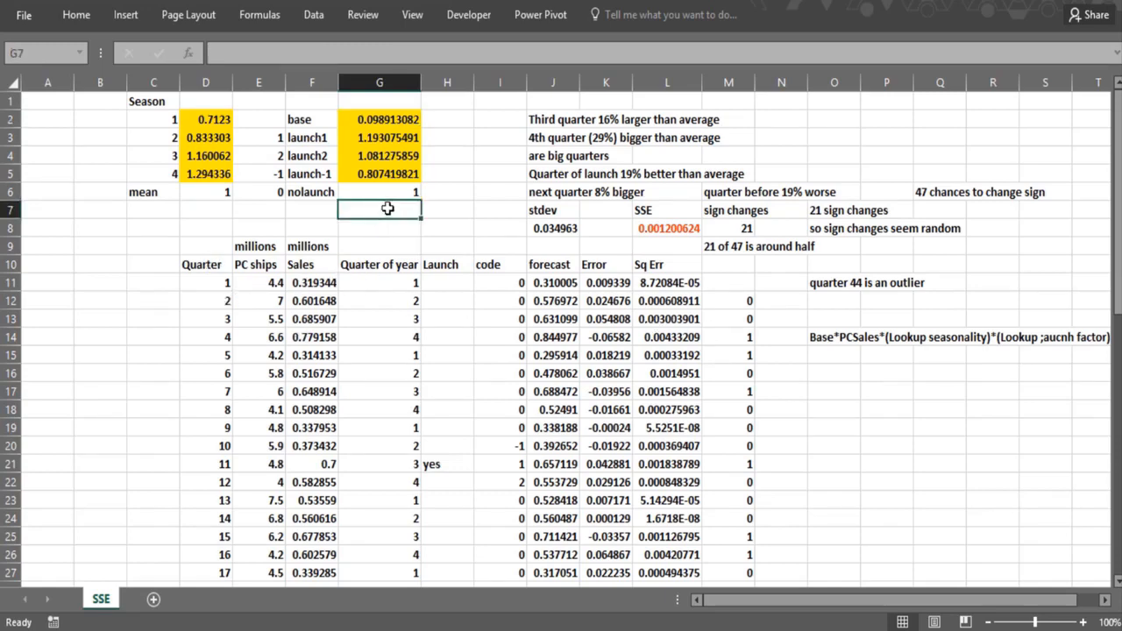
- Correct the misspelled word in the O14 note so its last term reads (Lookup Launch factor)
click(833, 340)
click(448, 53)
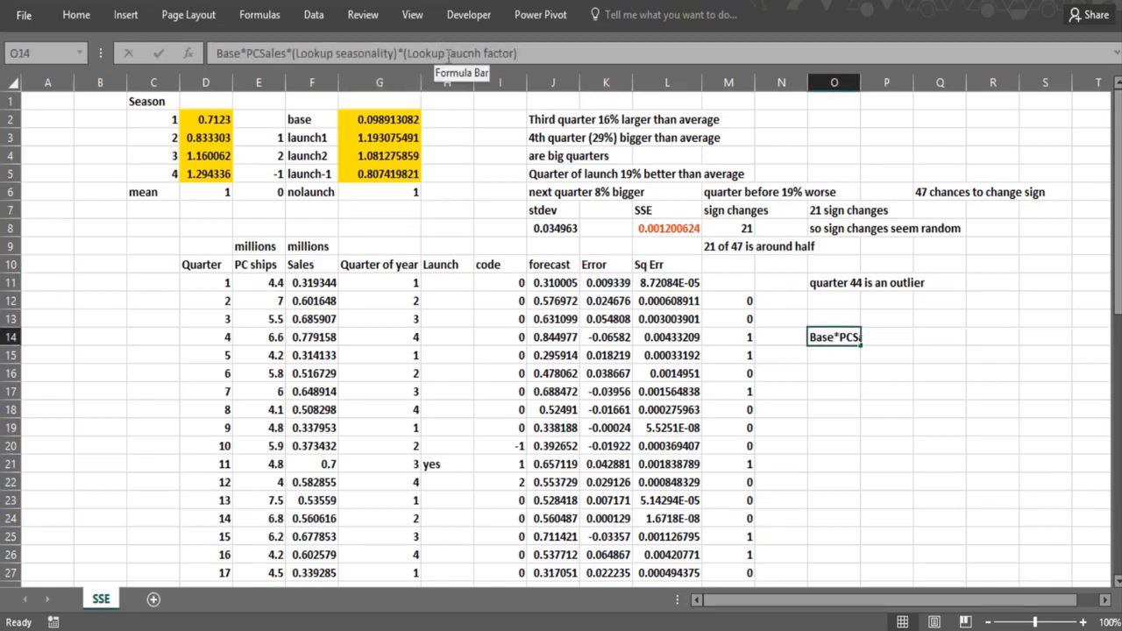
click(451, 54)
key(BackSpace)
text(Laun)
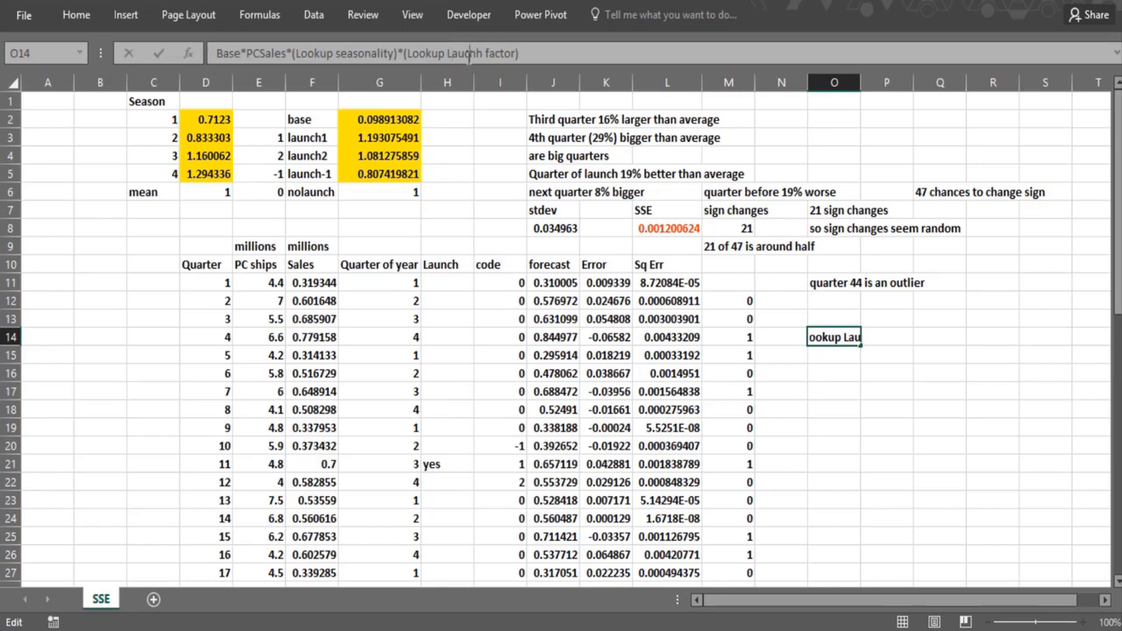
drag(473, 53, 479, 54)
text(nc)
key(Return)
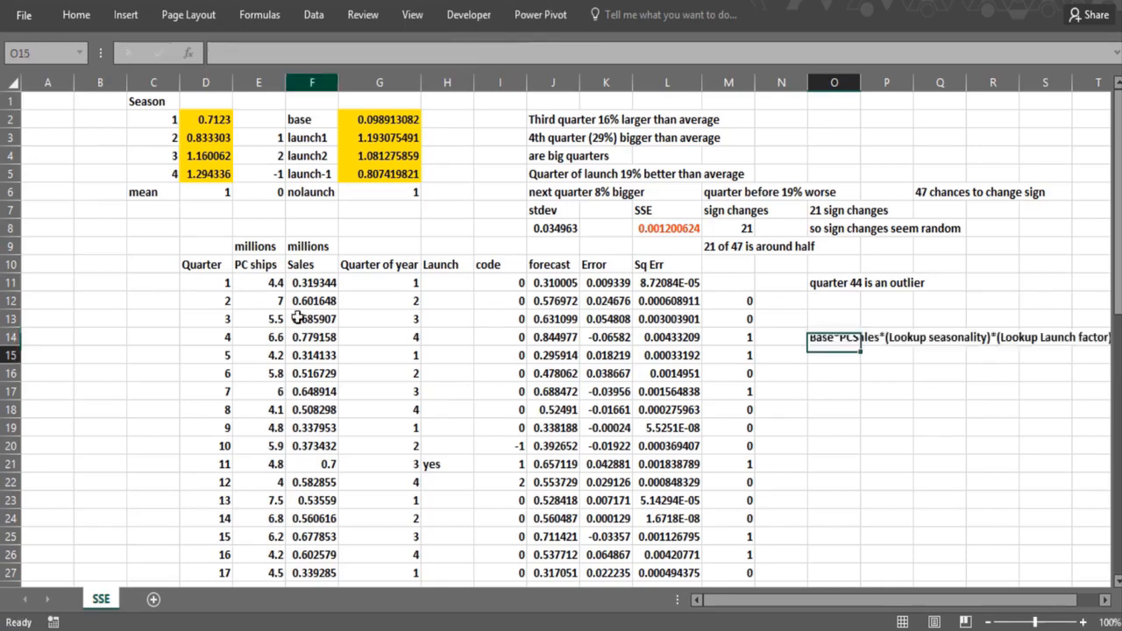
- Examine the launch code formulas around quarter 11 and the yes flags down the Launch column
click(464, 408)
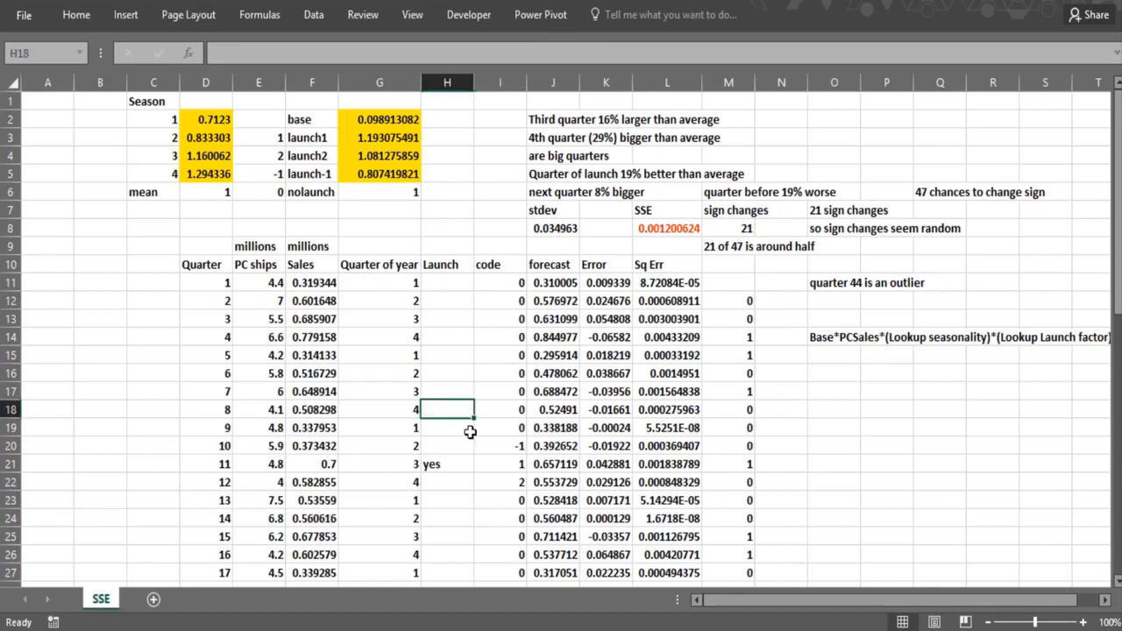
click(495, 449)
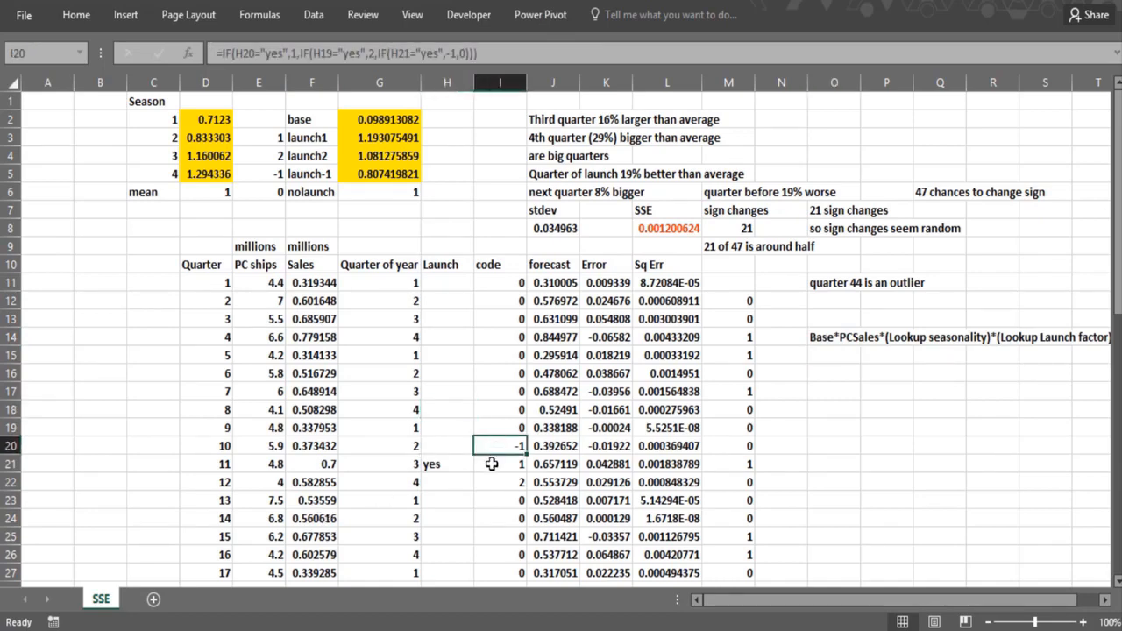
click(492, 464)
key(Up)
key(Down)
click(438, 465)
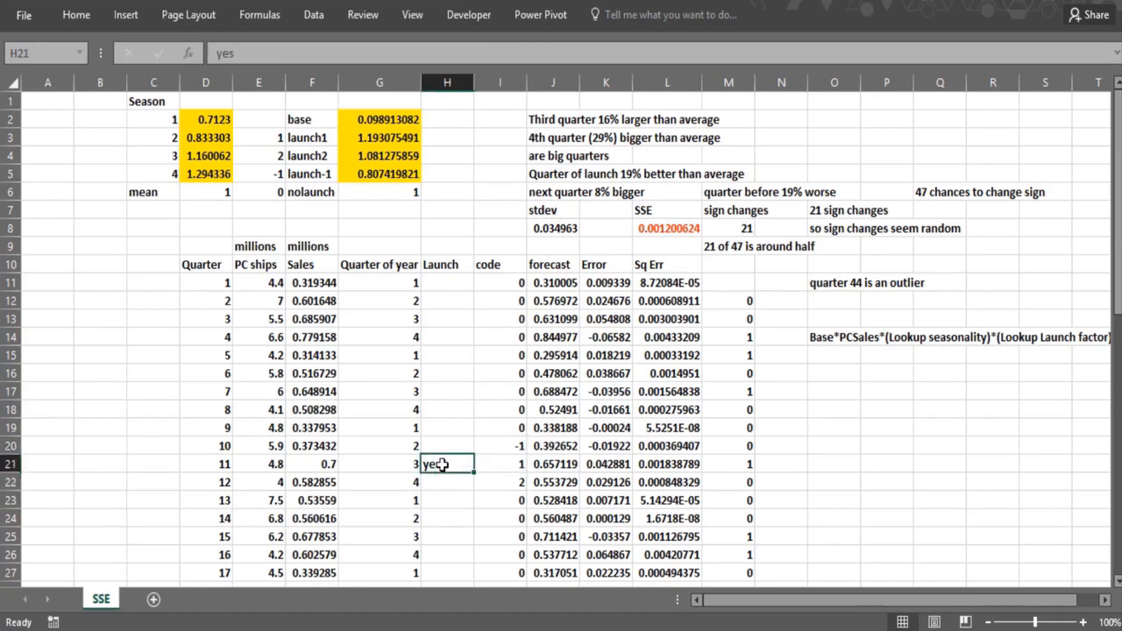
key(Down)
key(Down)
key(Down)
key(Down)
key(Down)
key(Down)
key(Down)
key(Down)
key(Down)
key(Down)
key(Down)
key(Down)
key(Down)
key(Down)
key(Down)
key(Down)
key(Down)
key(Down)
key(Down)
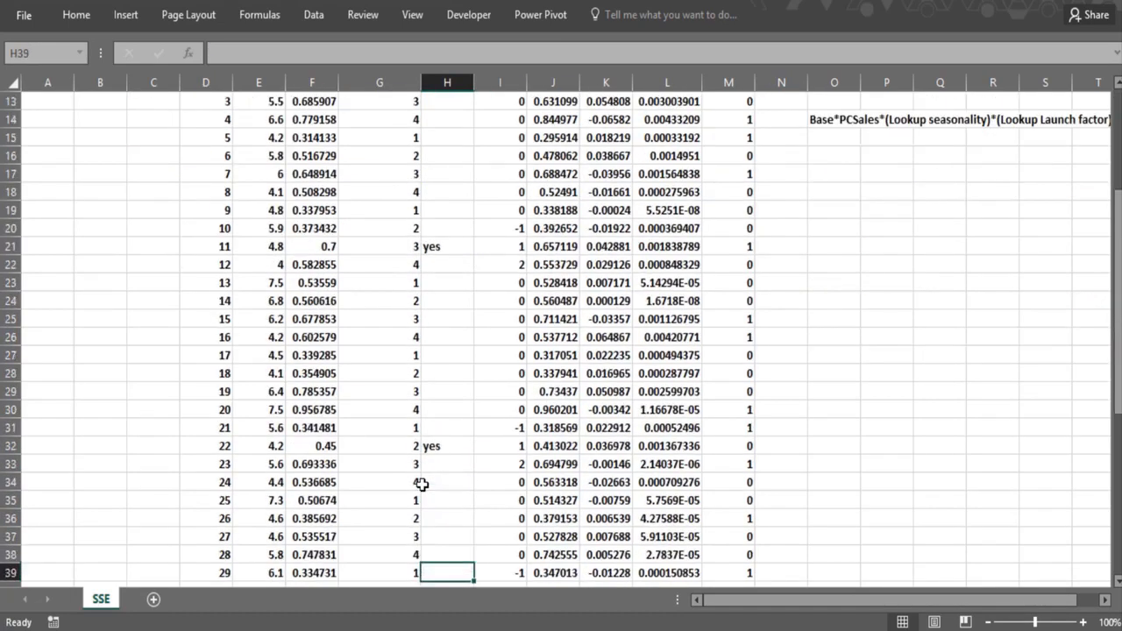
key(Up)
key(Up)
key(Up)
key(Up)
key(Up)
key(Up)
key(Up)
key(Up)
key(Up)
key(Up)
key(Up)
key(Up)
key(Up)
key(Up)
key(Up)
key(Up)
key(Up)
key(Up)
key(Up)
key(Up)
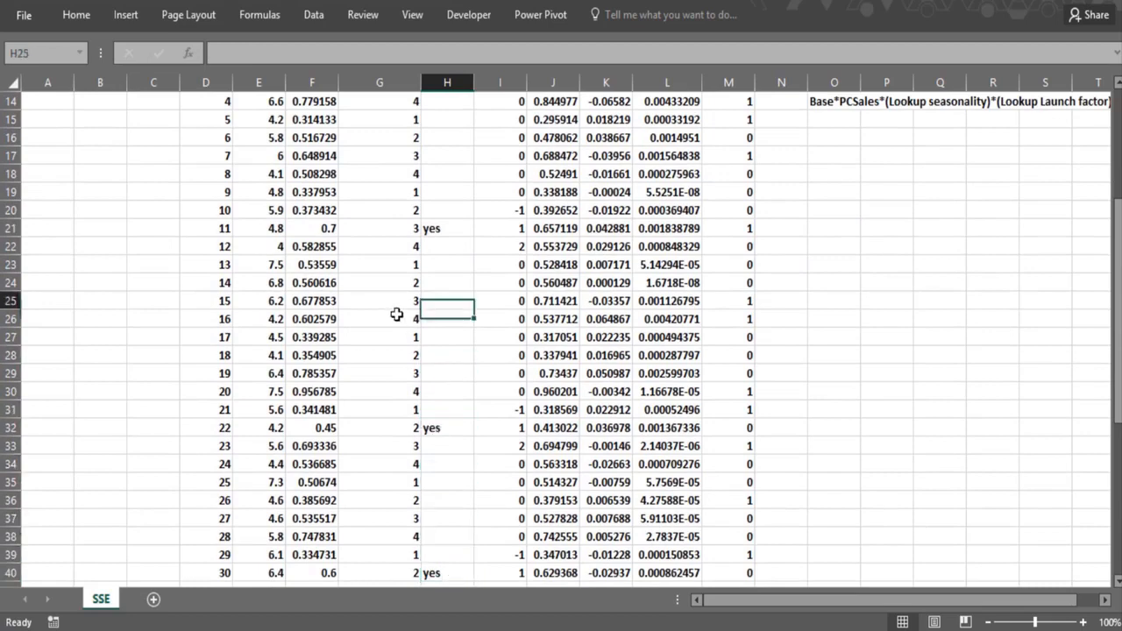
key(Up)
key(Up)
key(Up)
key(Up)
key(Up)
key(Up)
key(Up)
key(Up)
- Display the launch code formula from I11 as text in O17 using FORMULATEXT
click(833, 391)
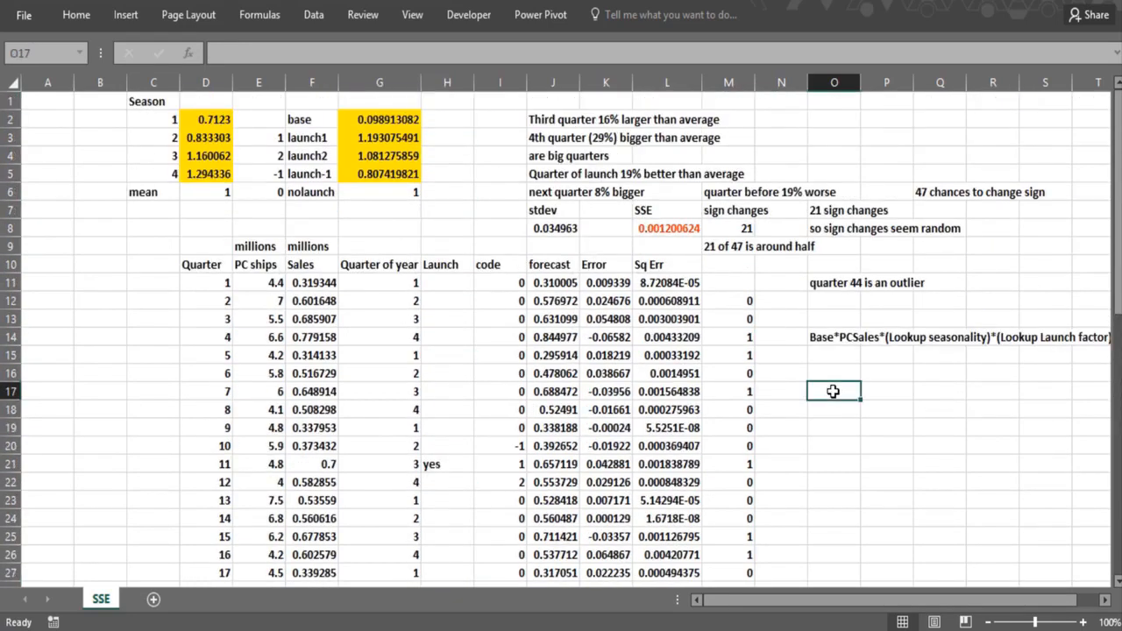
text(=form)
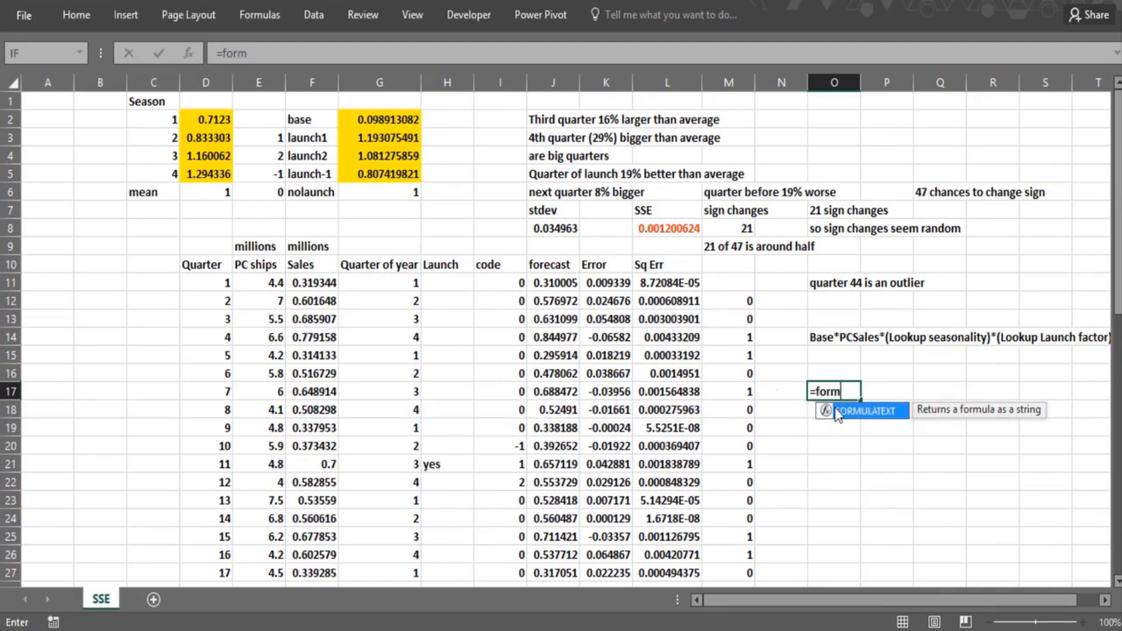
double_click(837, 412)
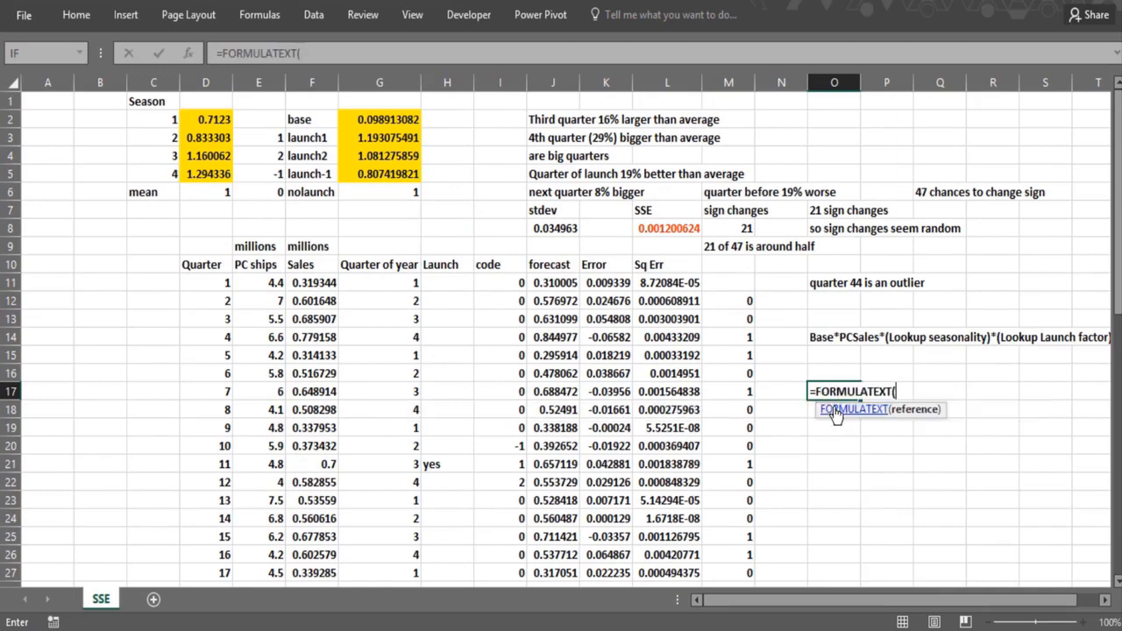
click(504, 281)
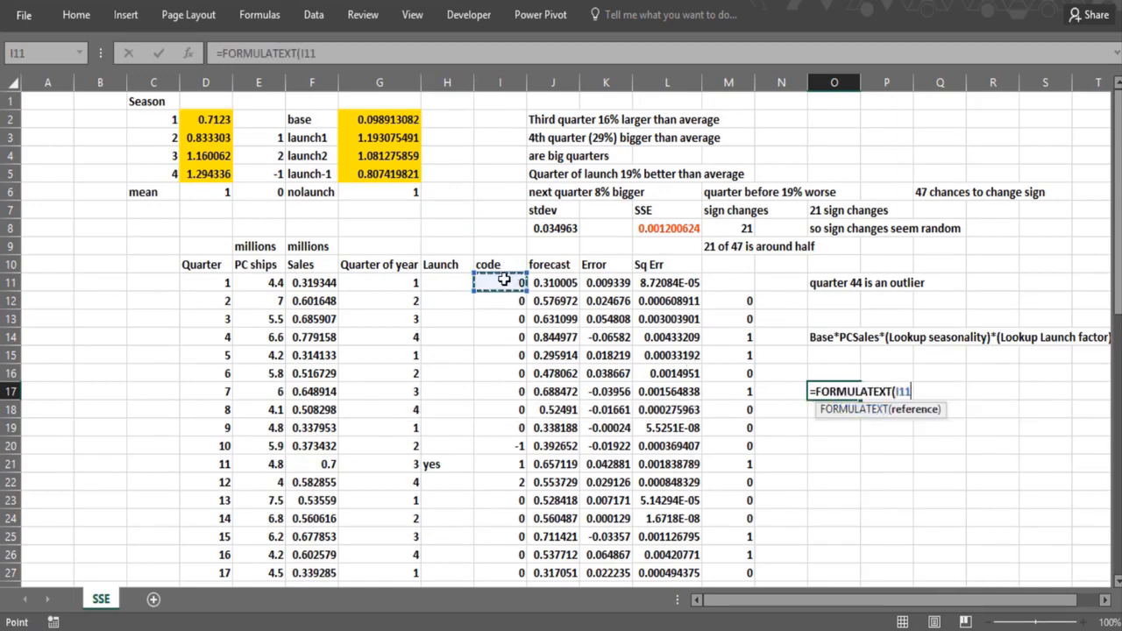
text())
key(Return)
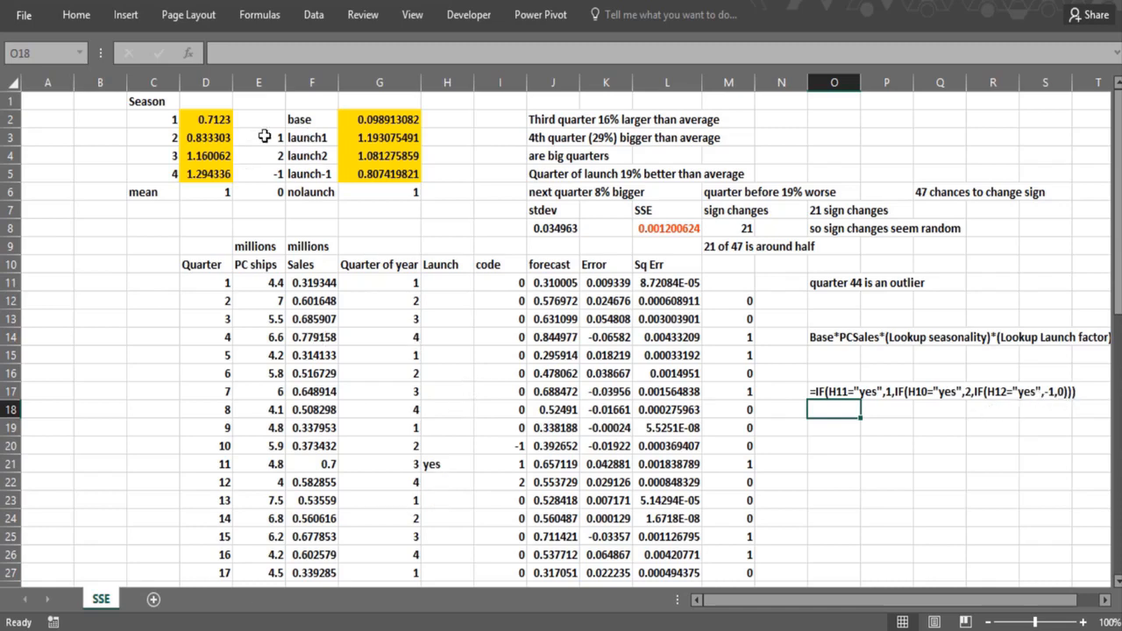
- Examine which cells the named ranges lookup and launch cover, and how the forecast formula in J13 uses them
click(82, 52)
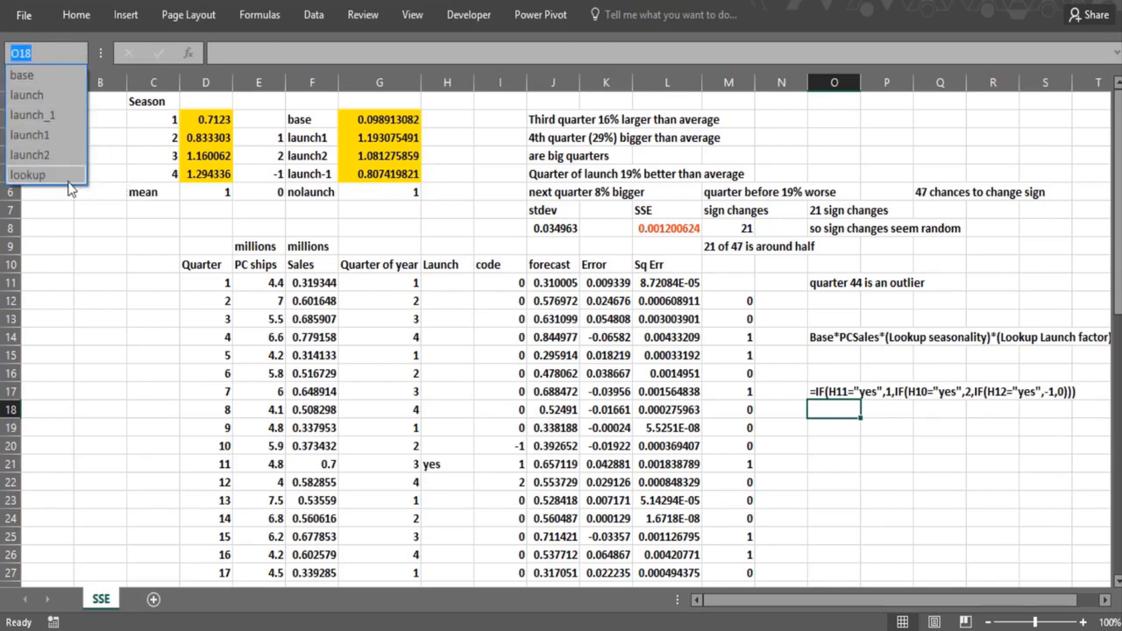
click(73, 178)
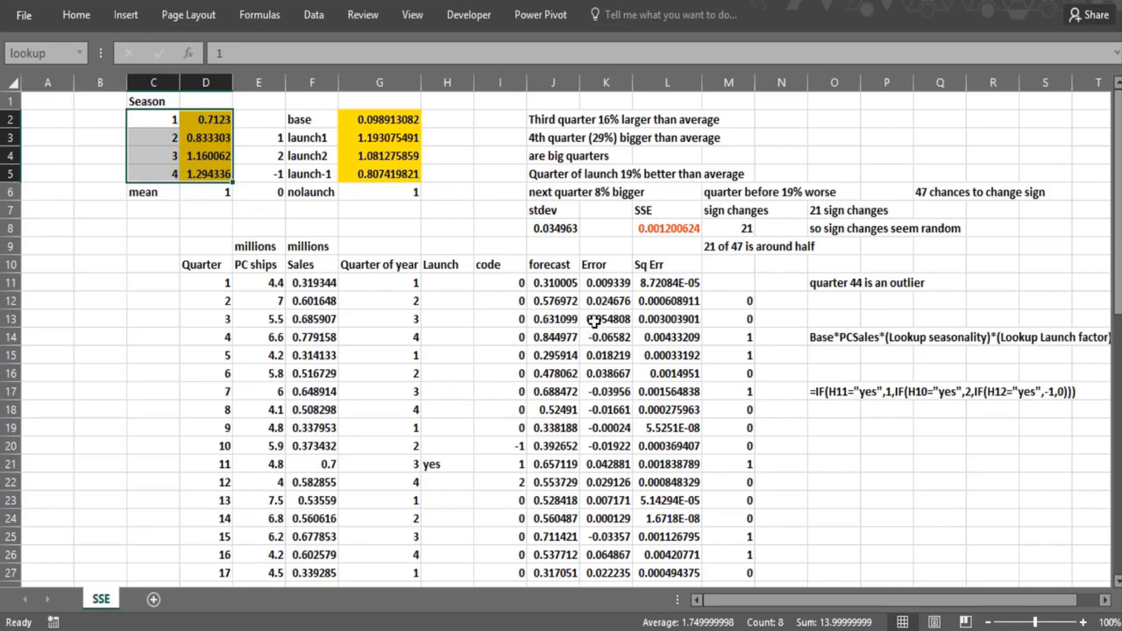
click(541, 319)
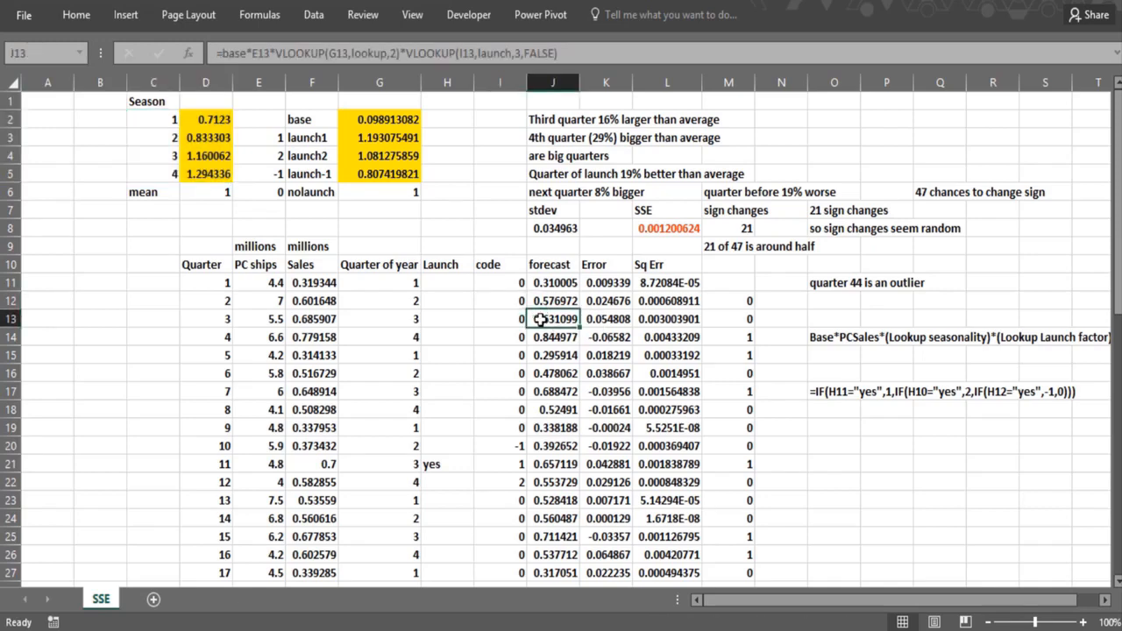
click(81, 56)
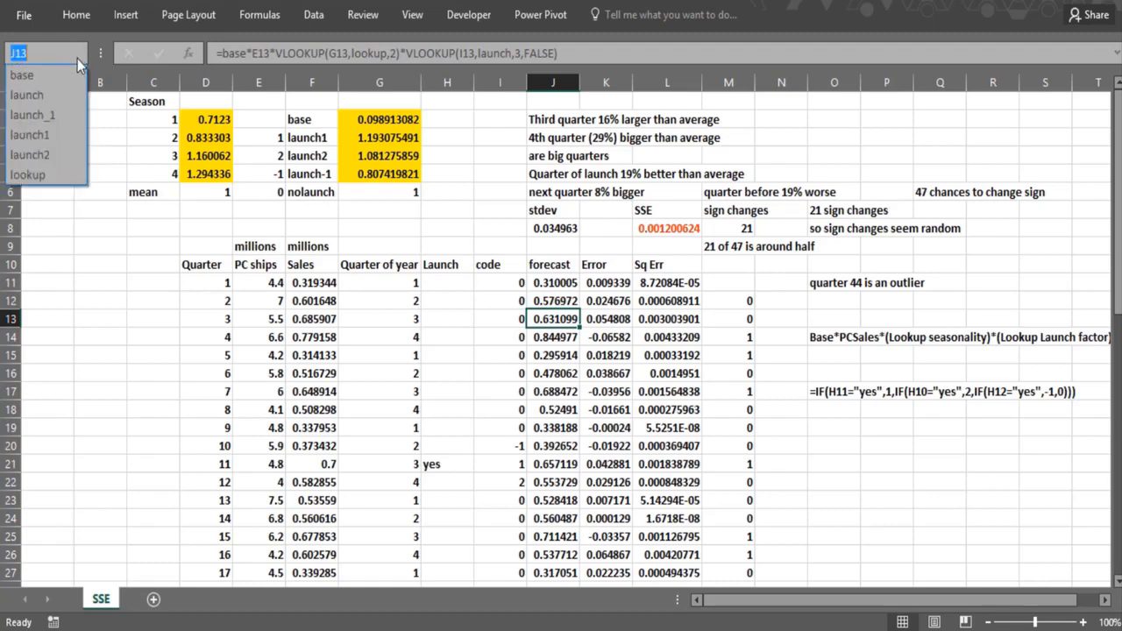
click(40, 92)
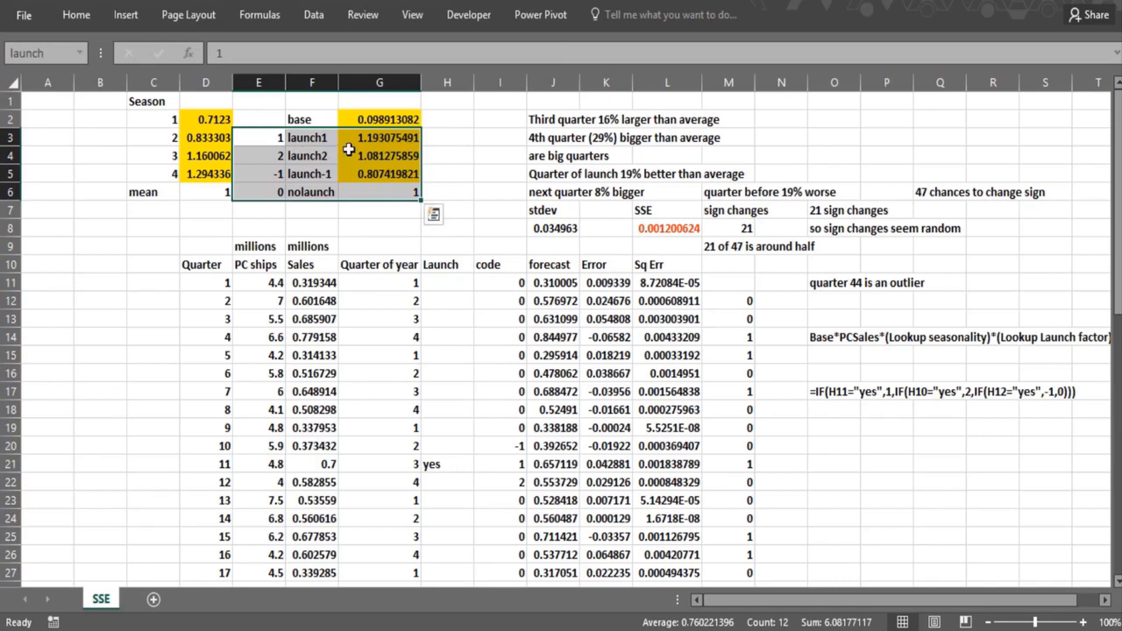
- Label the formula text in O17 by entering Coding Launch in O16, and add the heading Forecast Formula in O18
click(818, 410)
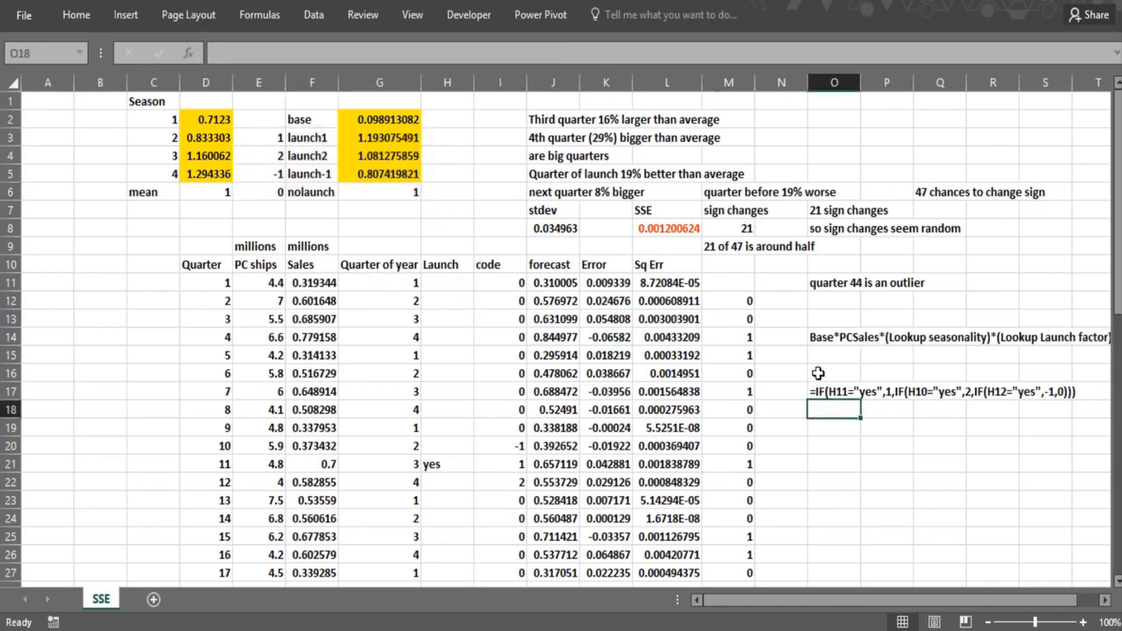
click(817, 373)
text(Coding Launc)
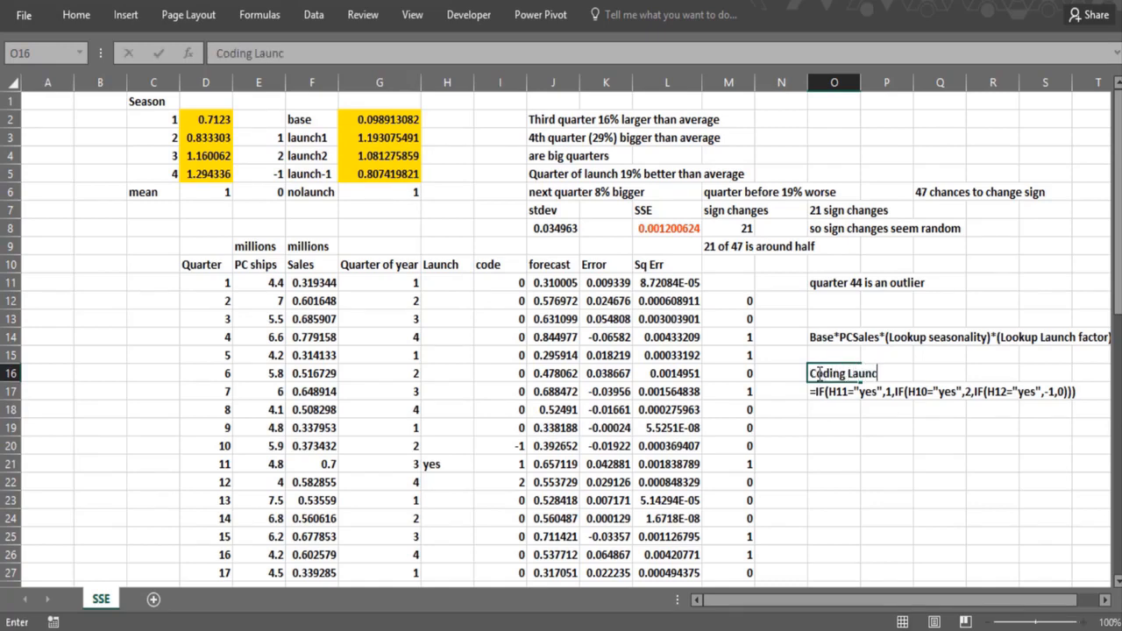
key(Return)
key(Return)
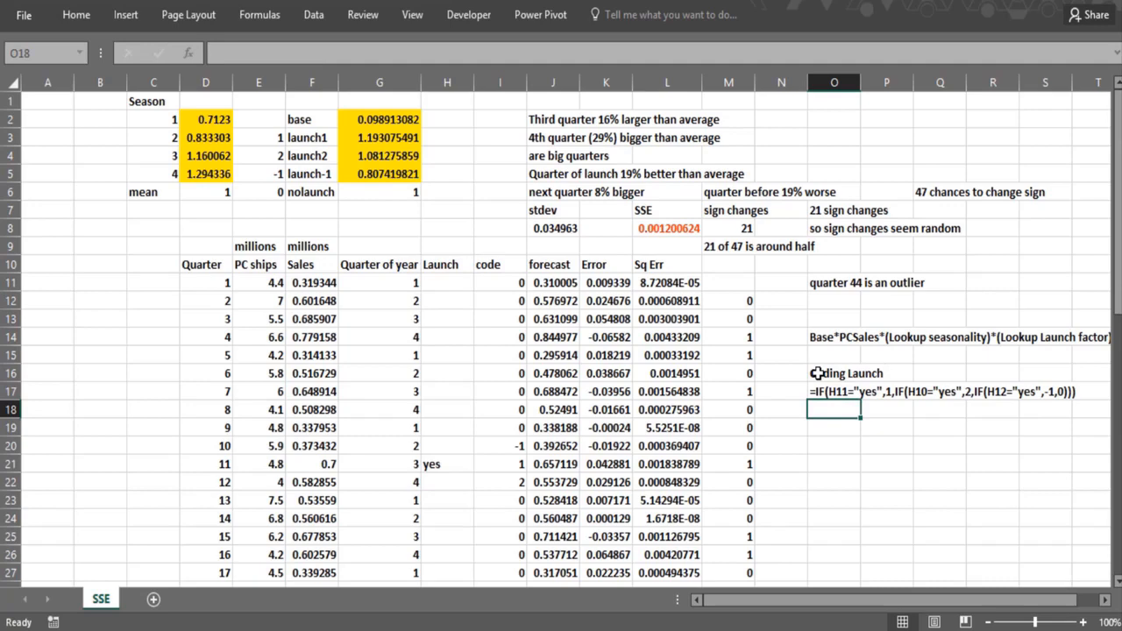
text(Forecast)
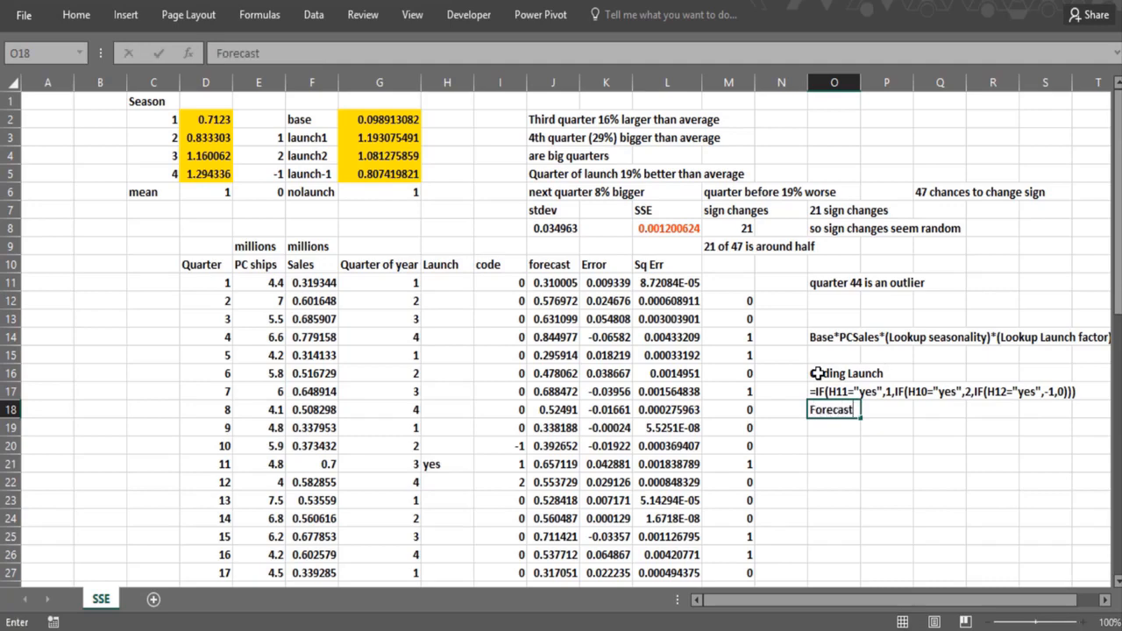
text( Formula)
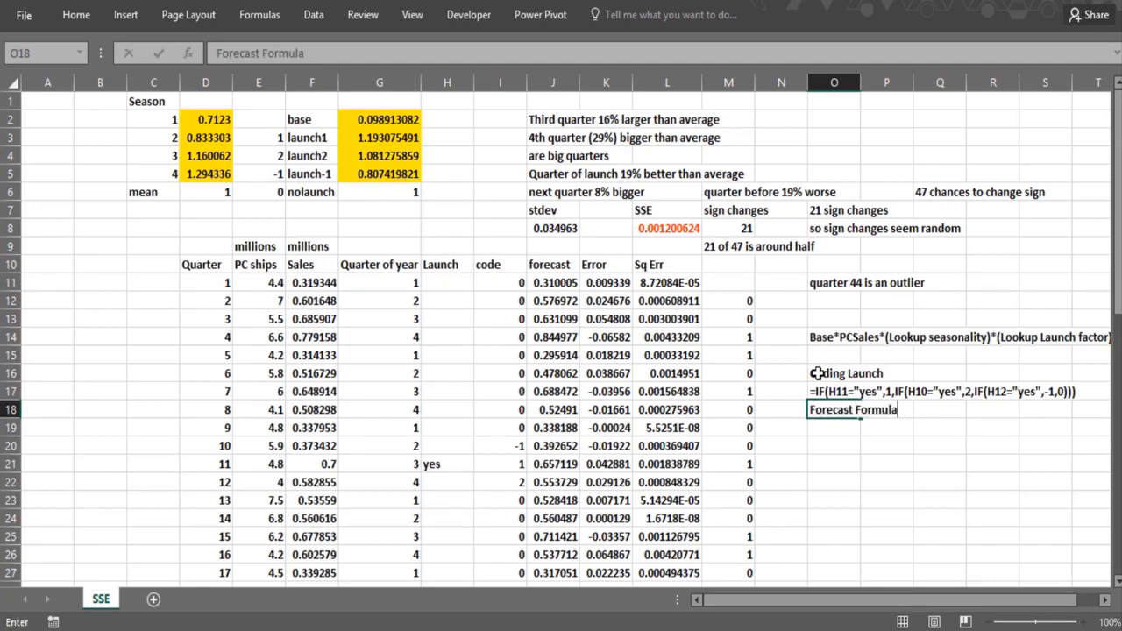
key(Return)
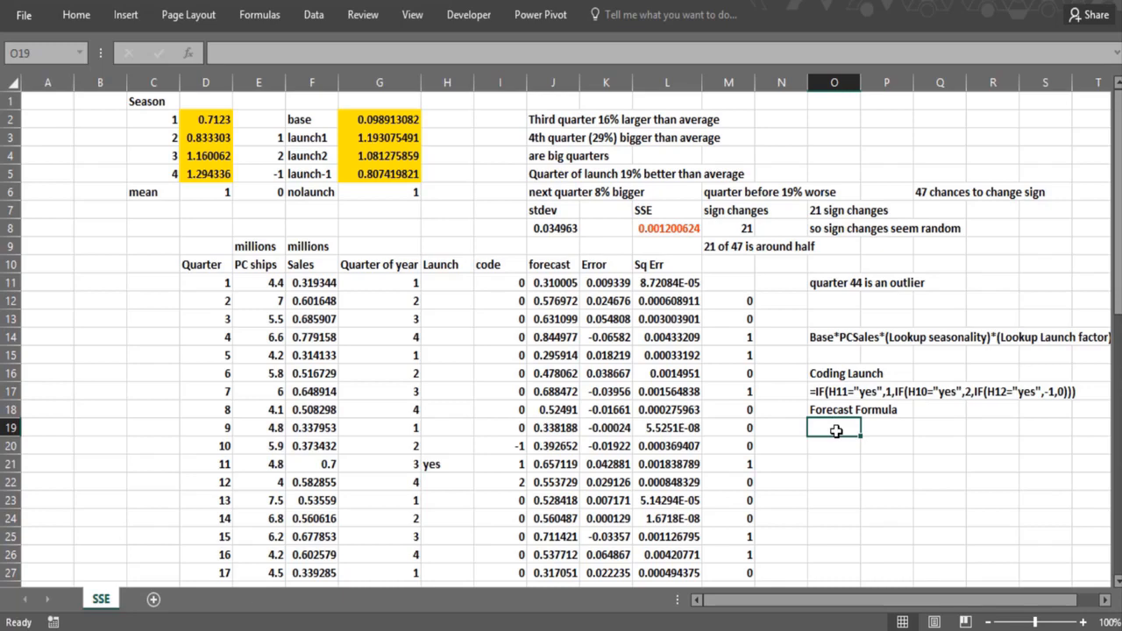
- Display the forecast formula from J11 as text in O19 using FORMULATEXT, and bring its full length into sight
text(=form)
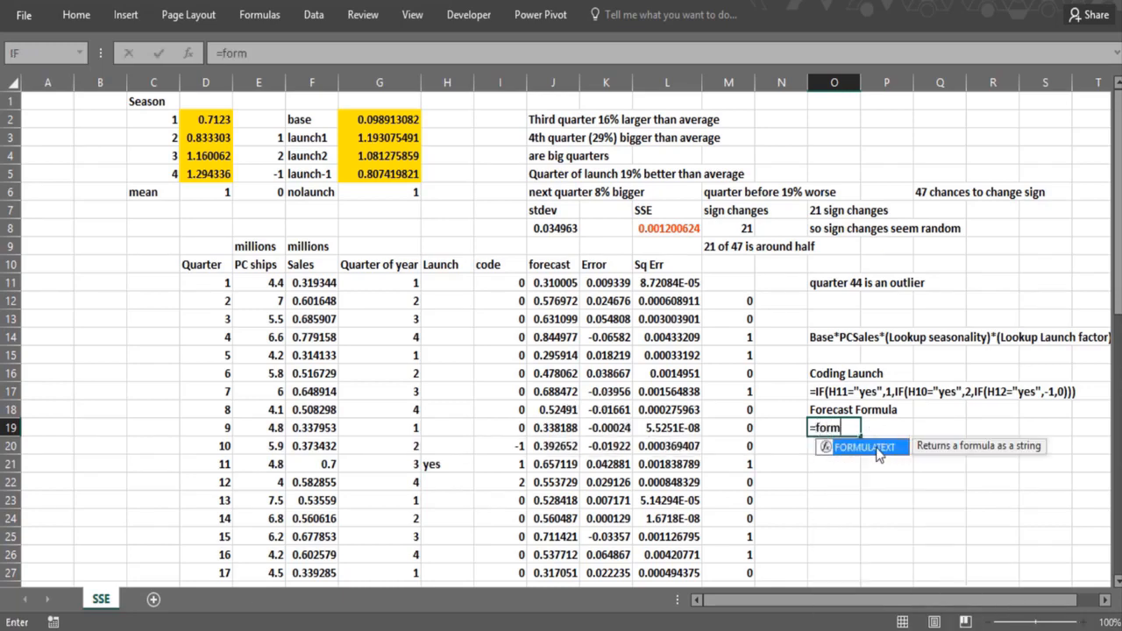
double_click(879, 448)
click(543, 285)
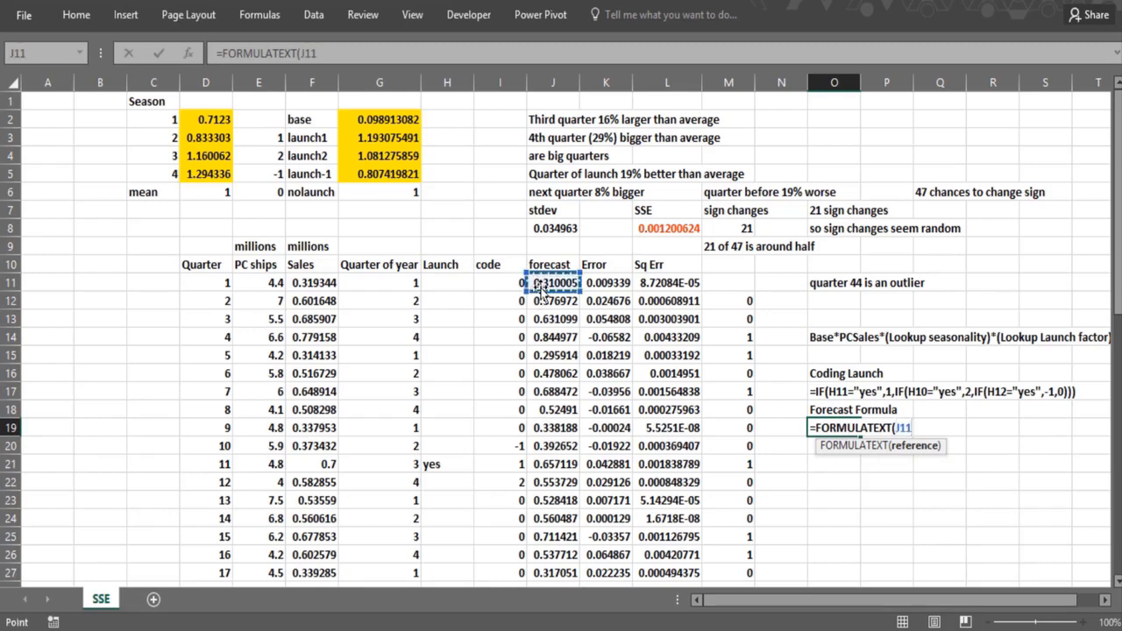
key(Return)
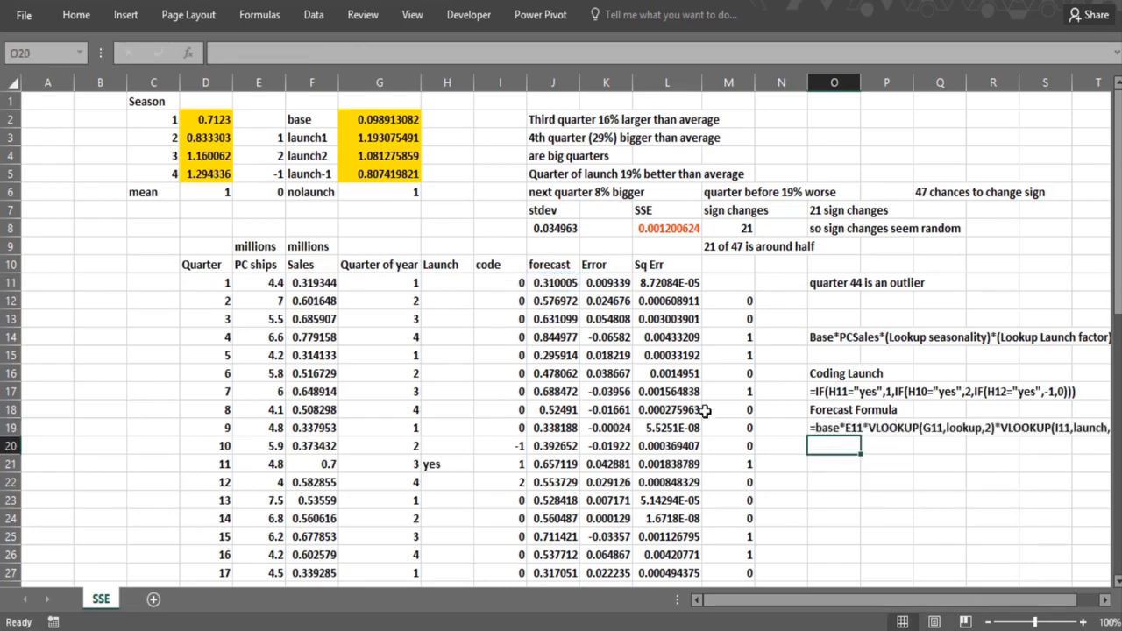
key(Right)
key(Right)
key(Right)
key(Right)
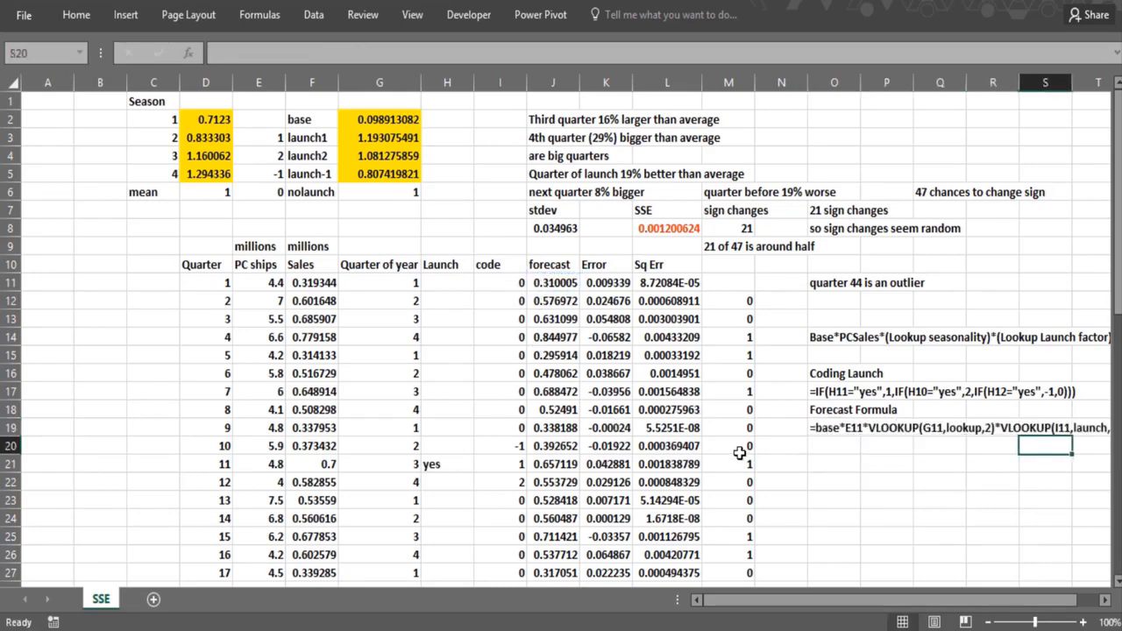
scroll(739, 452, right, 2)
click(732, 443)
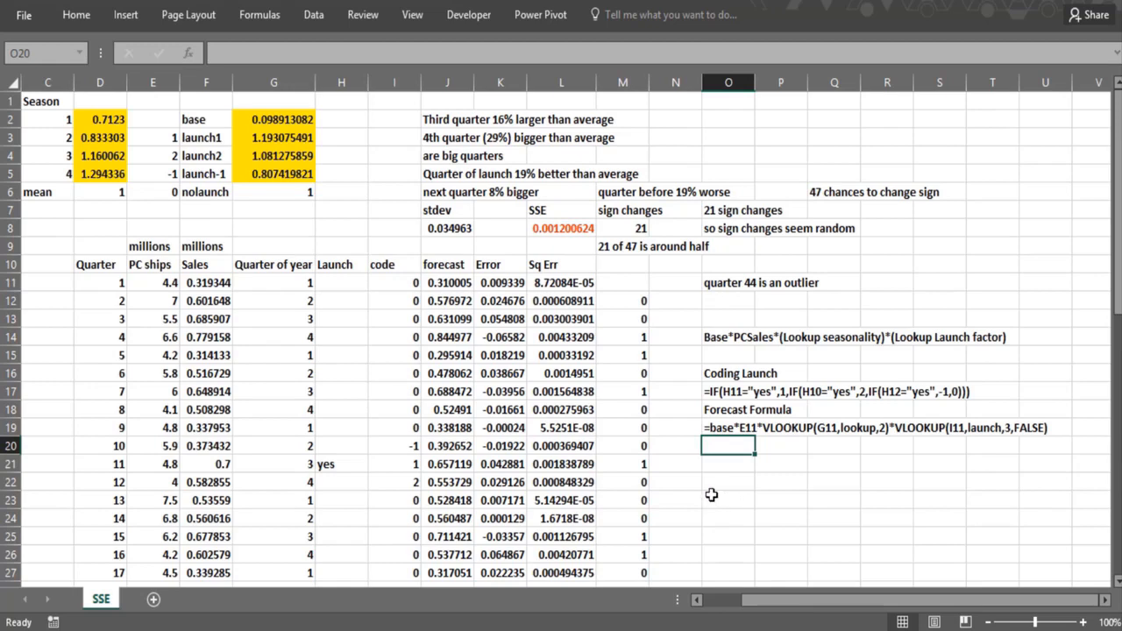
- Review the formulas for the Error and Sq Err columns, the SSE cell L8 and the stdev cell J8
click(495, 284)
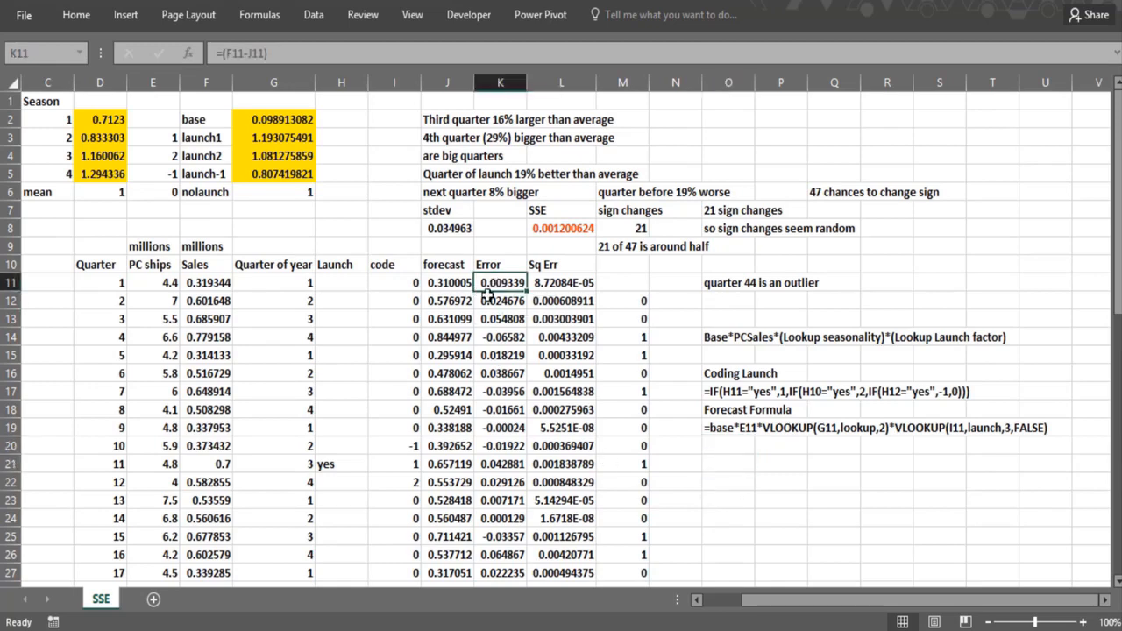
double_click(495, 284)
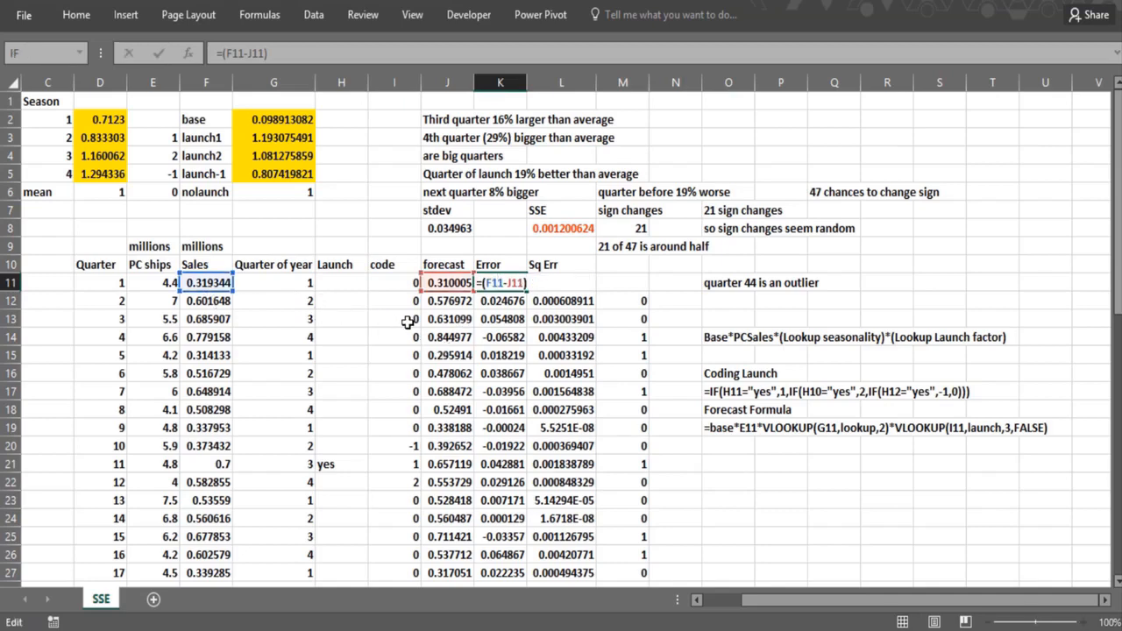
key(Return)
click(572, 283)
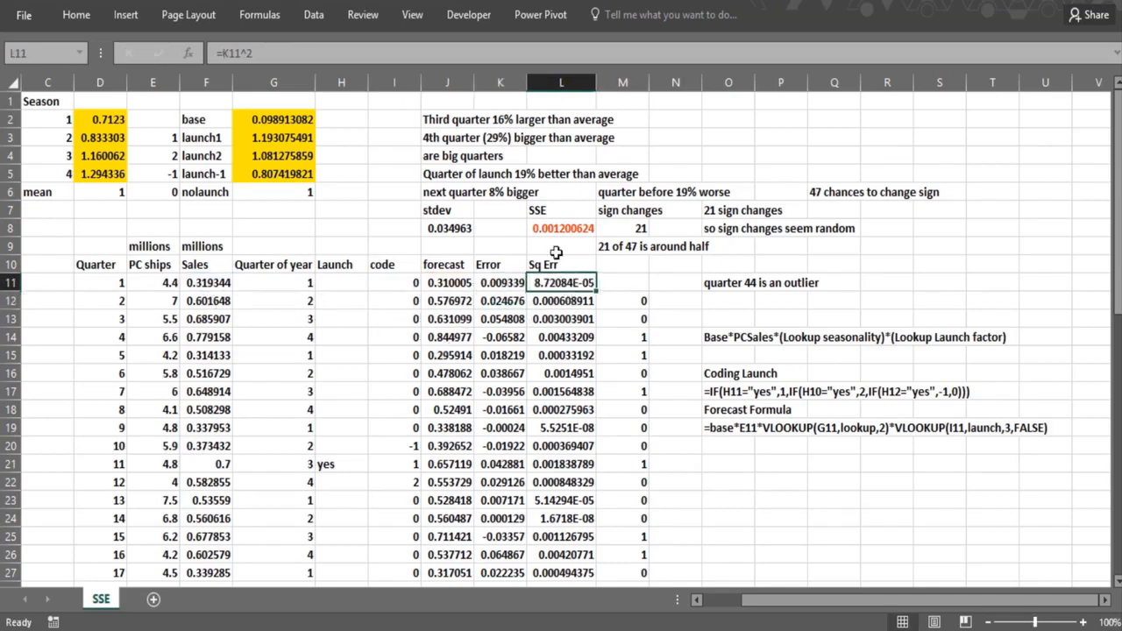
click(554, 230)
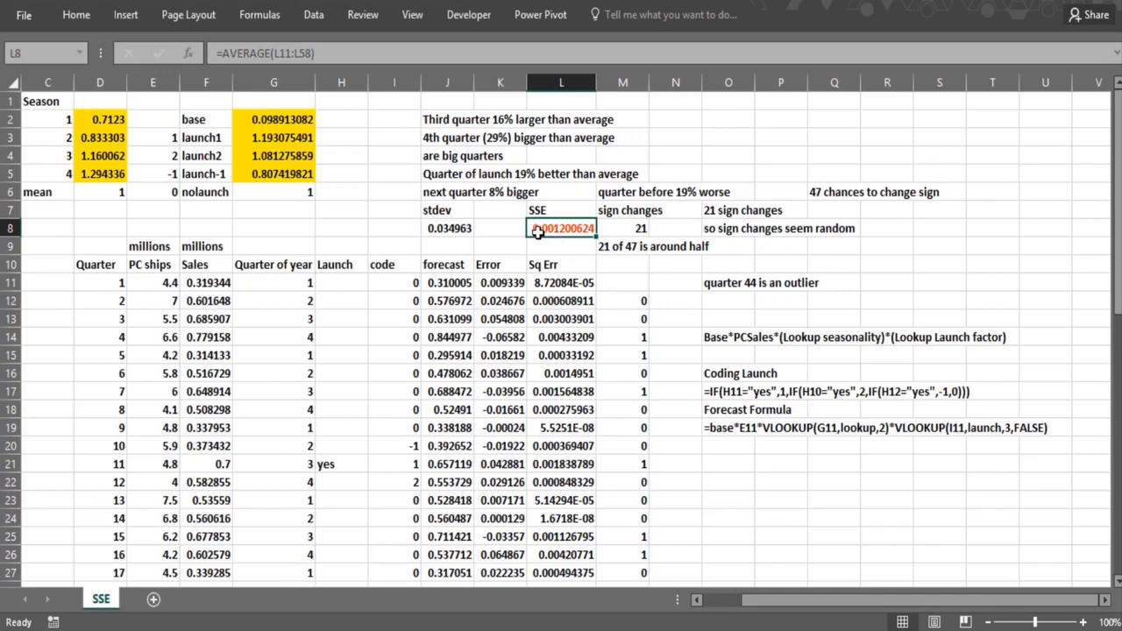
click(434, 230)
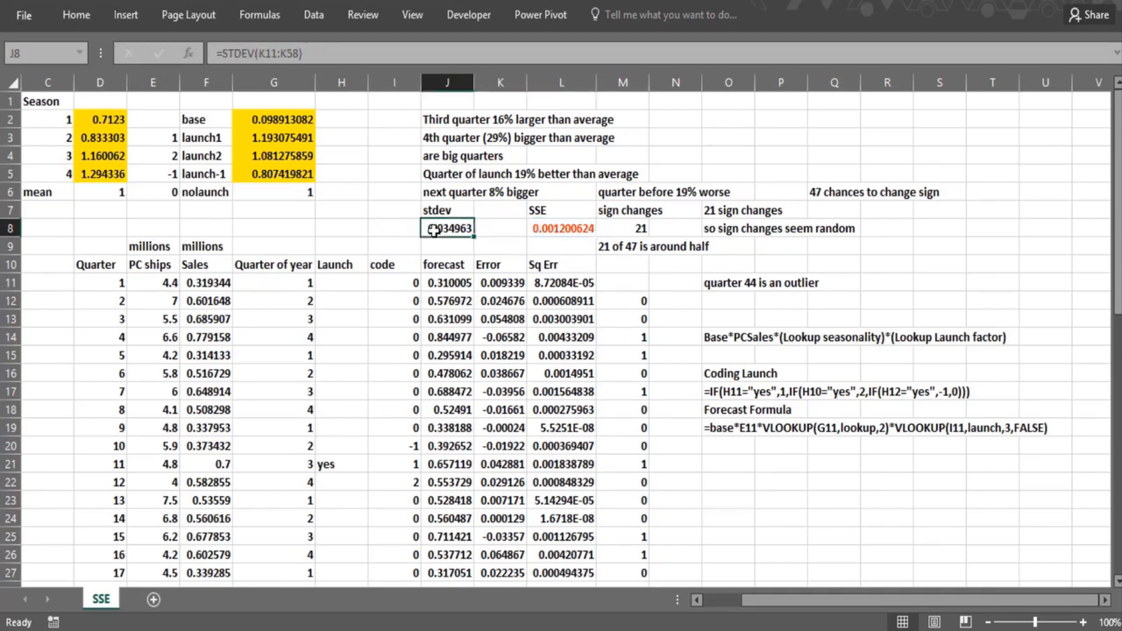
click(489, 302)
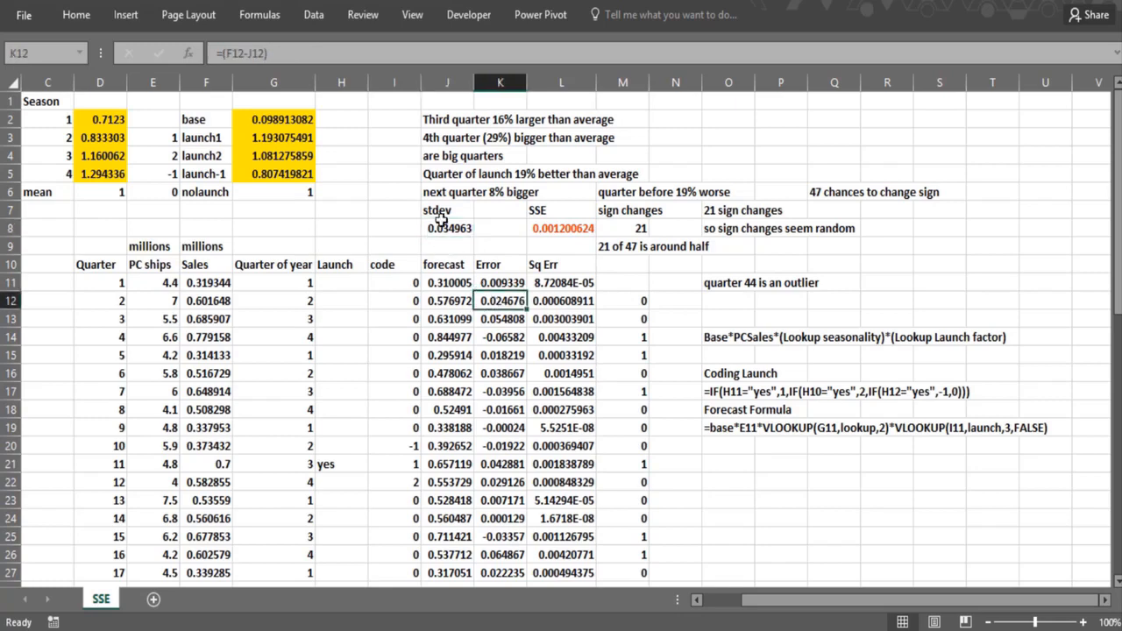
click(441, 226)
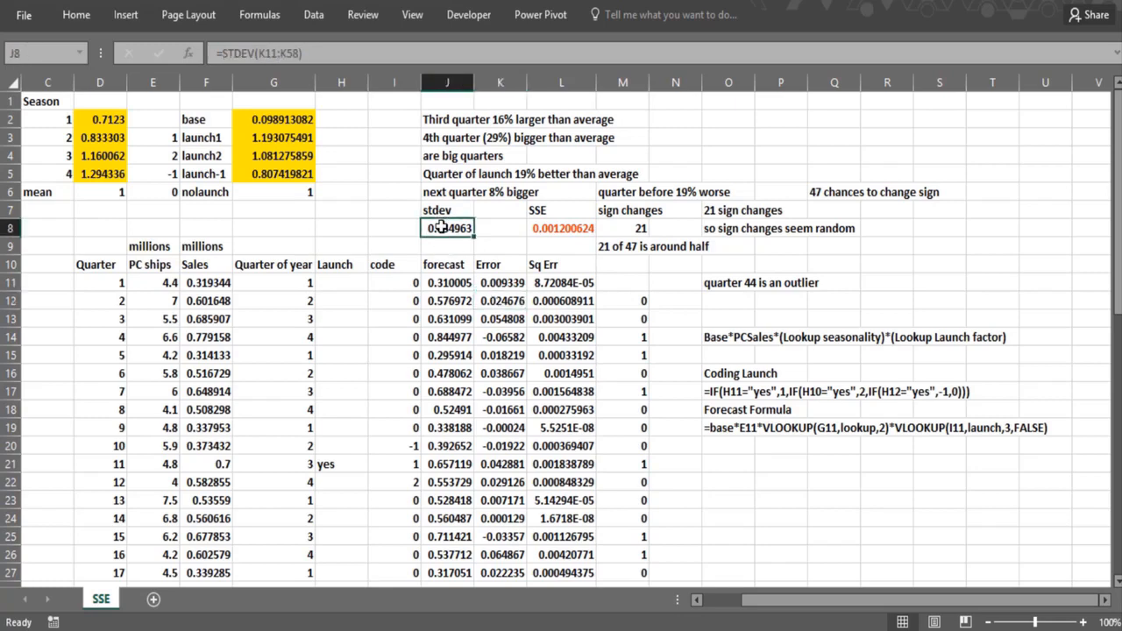
- Reset the four seasonality factors in D2:D5 to 1
click(99, 124)
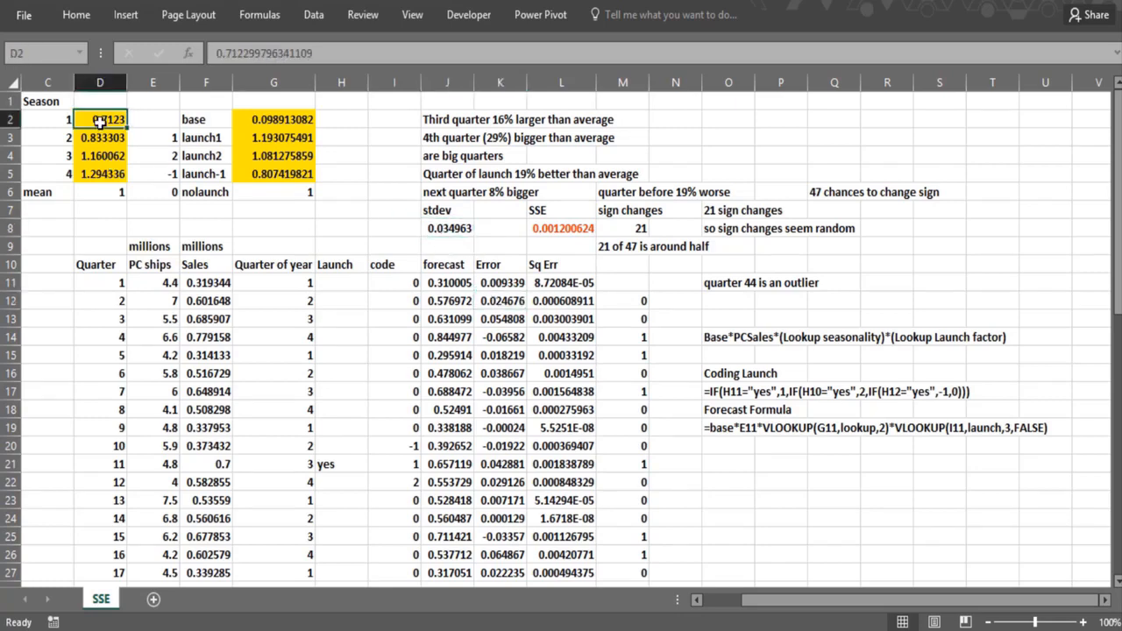
text(1)
key(Return)
text(1)
key(Return)
text(1)
key(Return)
text(1)
key(Return)
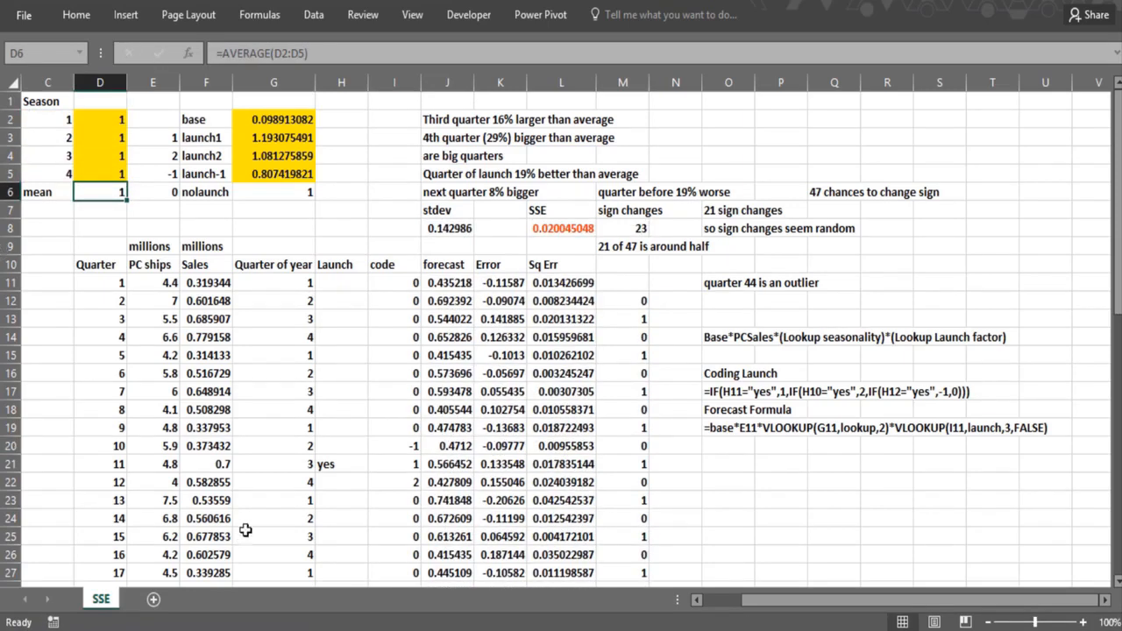
- Set the base in G2 to 0.2 and the three launch factors in G3:G5 to 1
click(258, 120)
text(0.2)
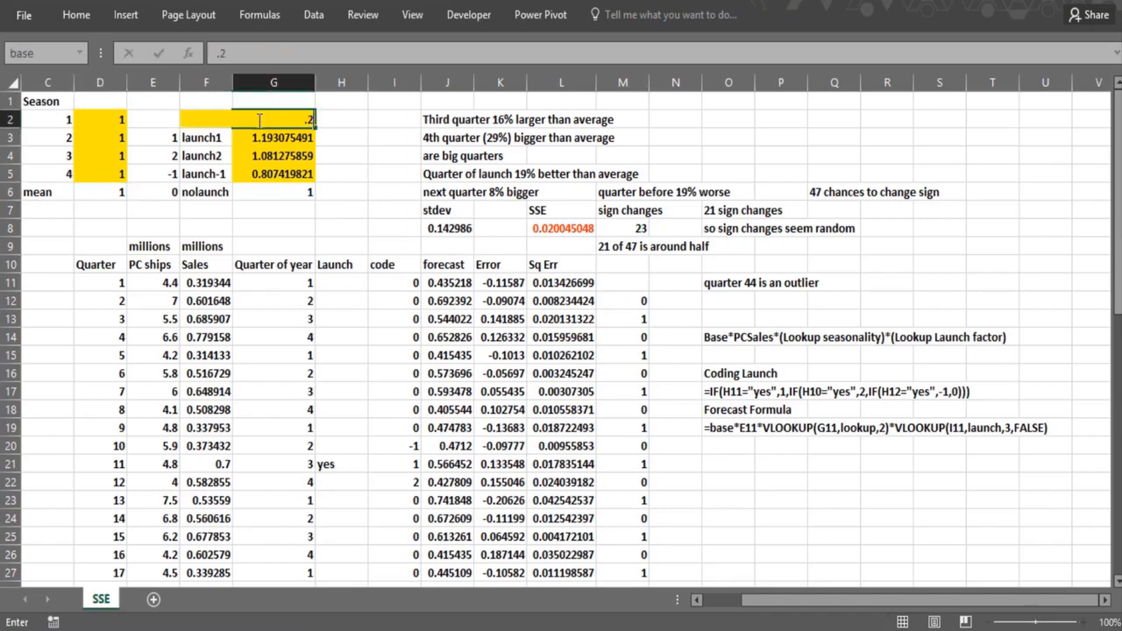
key(Return)
text(1)
key(Return)
text(1)
key(Return)
text(1)
key(ctrl+Return)
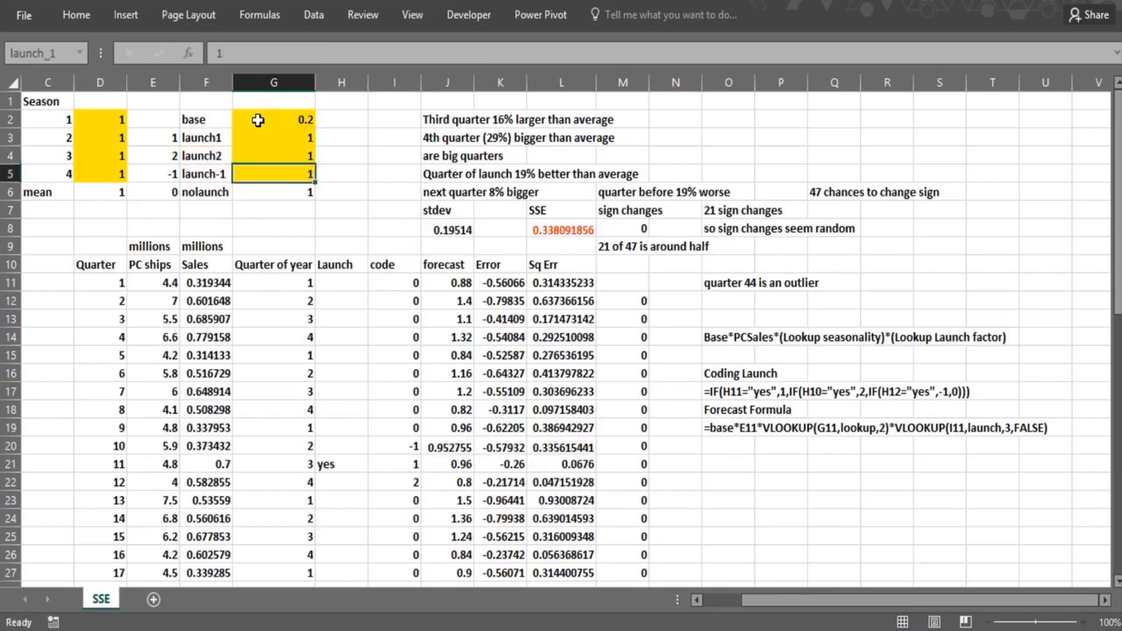
key(Return)
- Open Solver with its setup minimising the SSE in L8, and check the multistart options of the GRG Nonlinear method
click(435, 250)
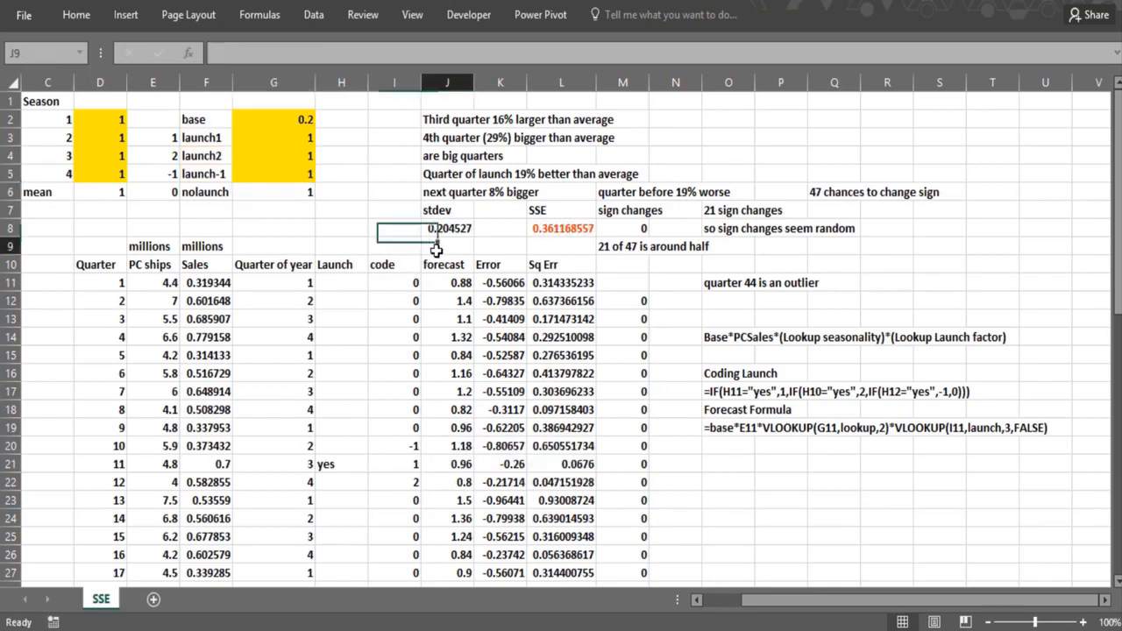
click(497, 252)
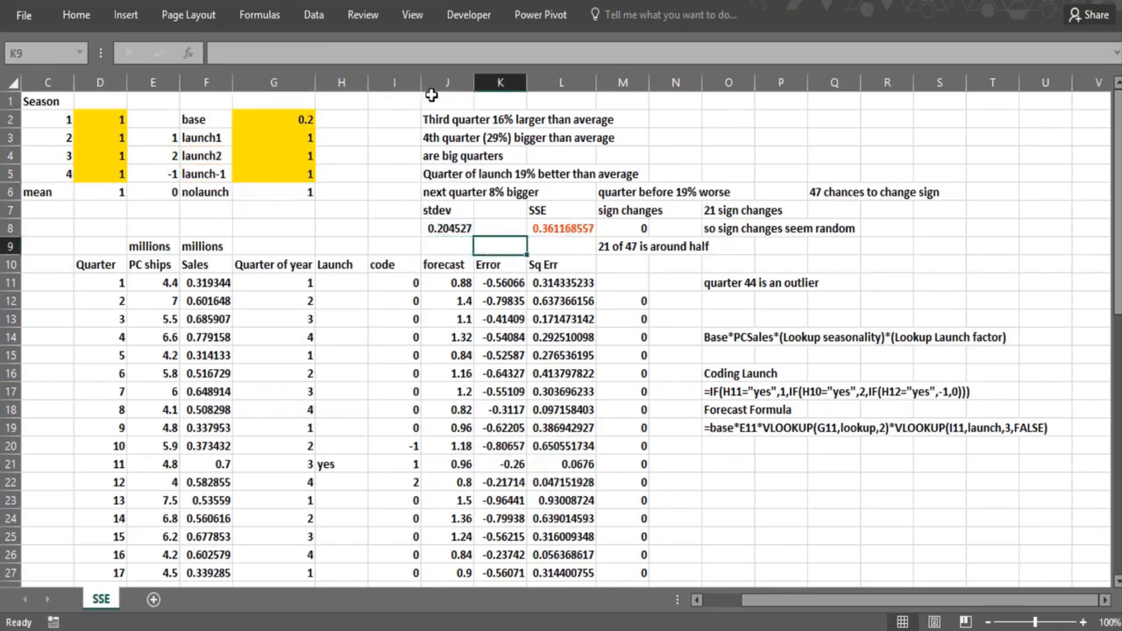
click(313, 18)
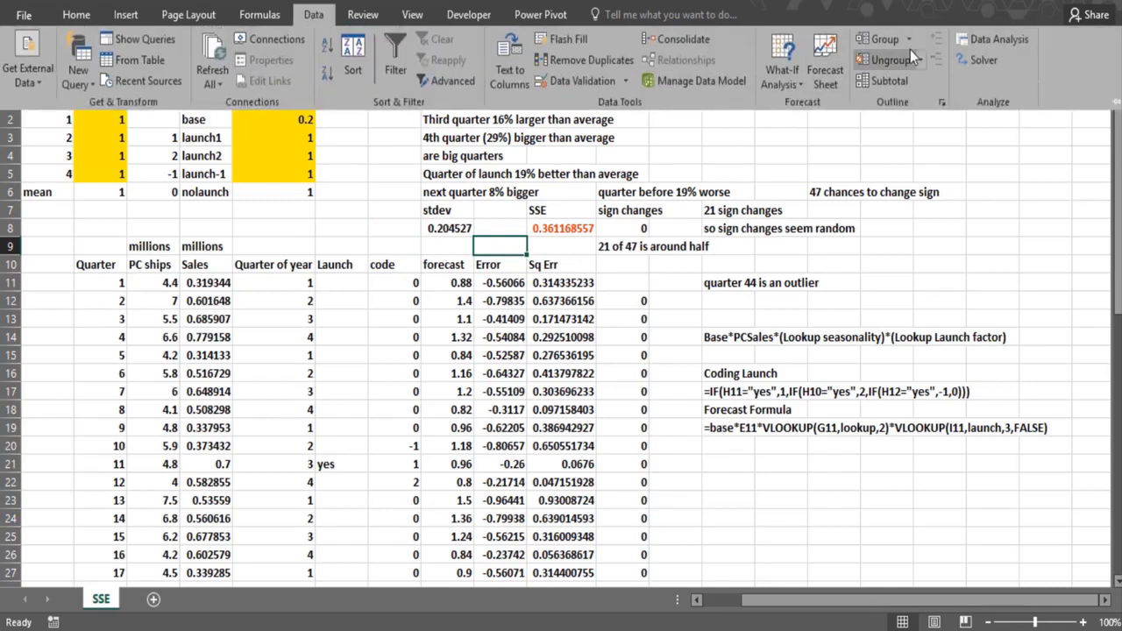
click(988, 56)
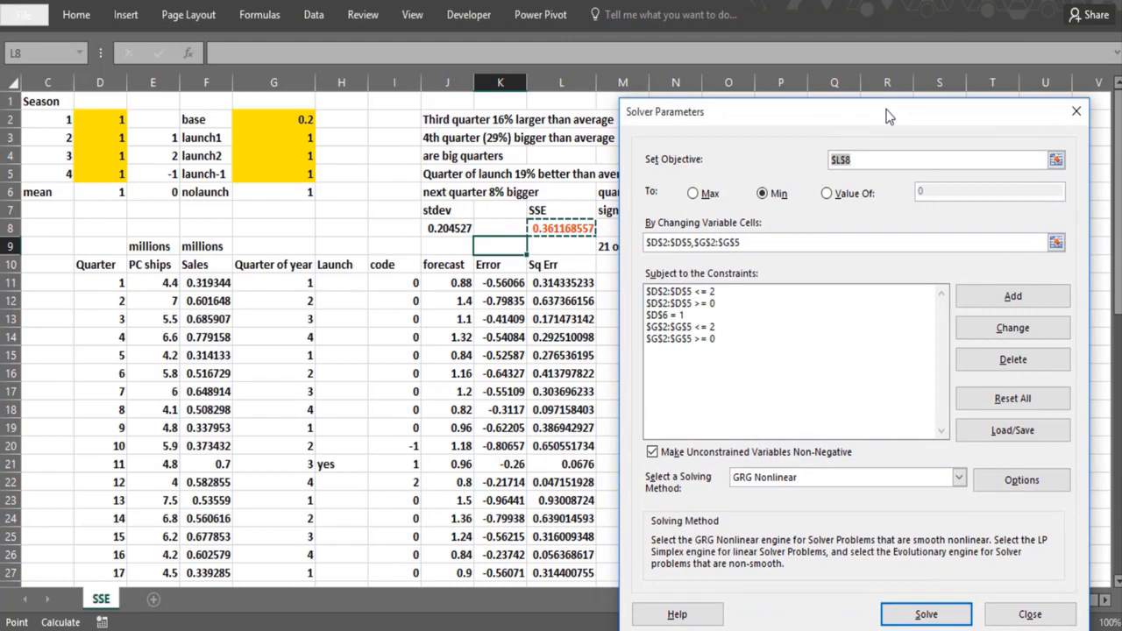
drag(887, 117, 869, 139)
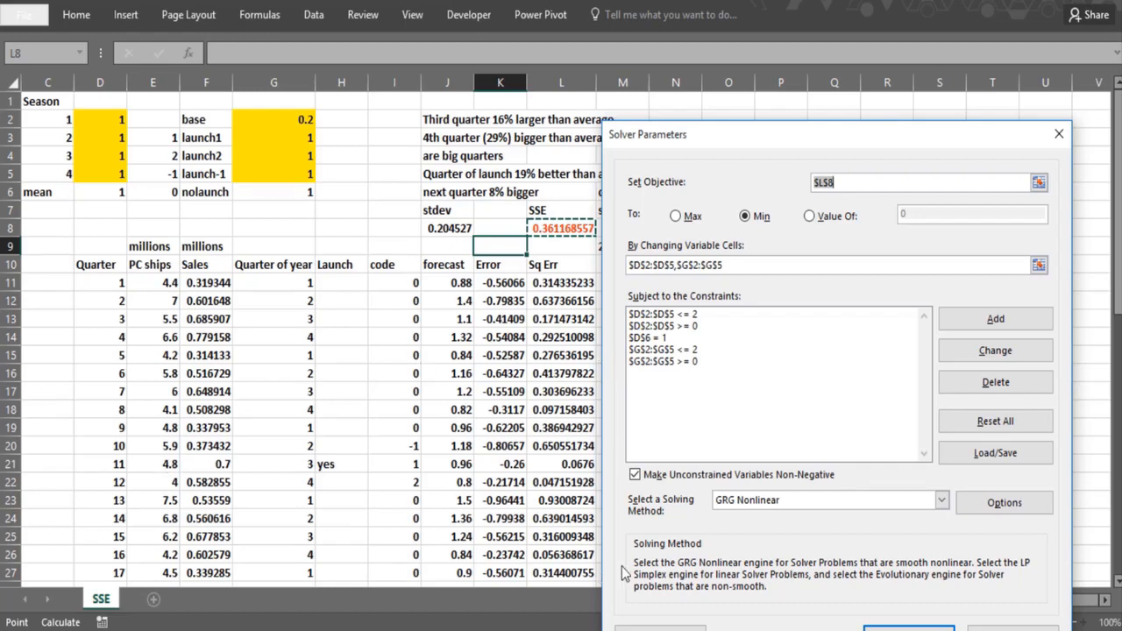
click(969, 509)
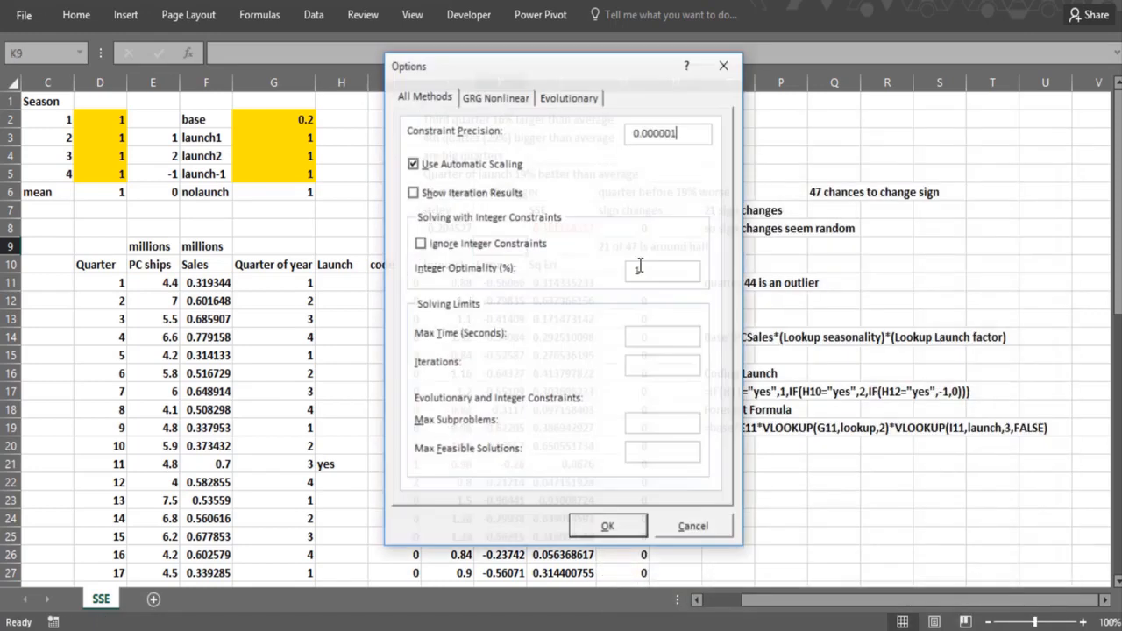
click(492, 97)
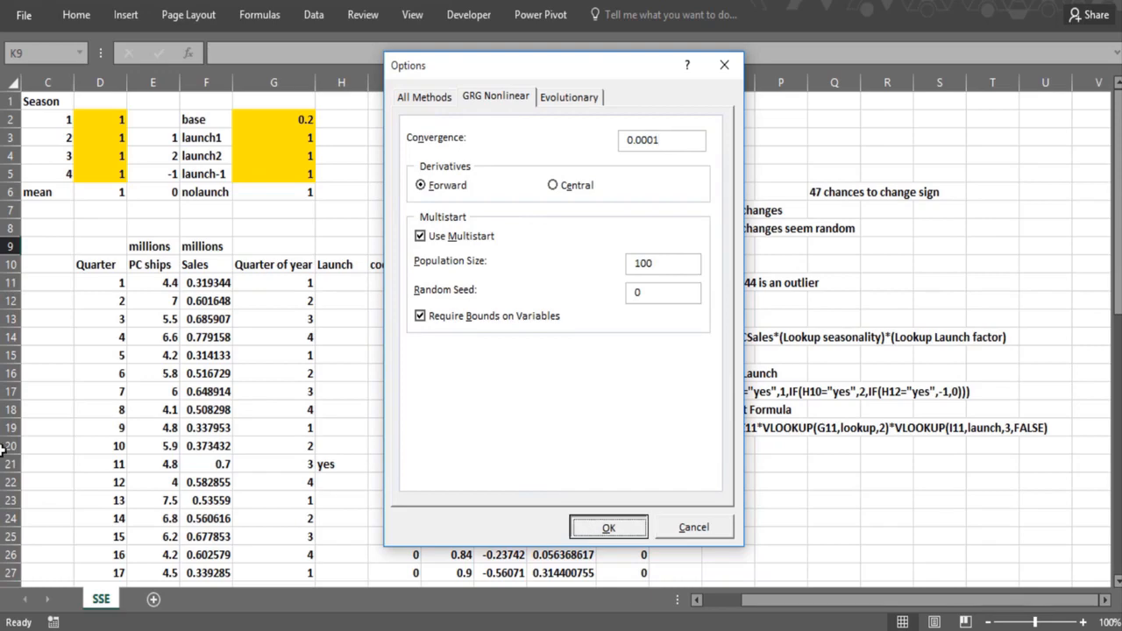
click(587, 530)
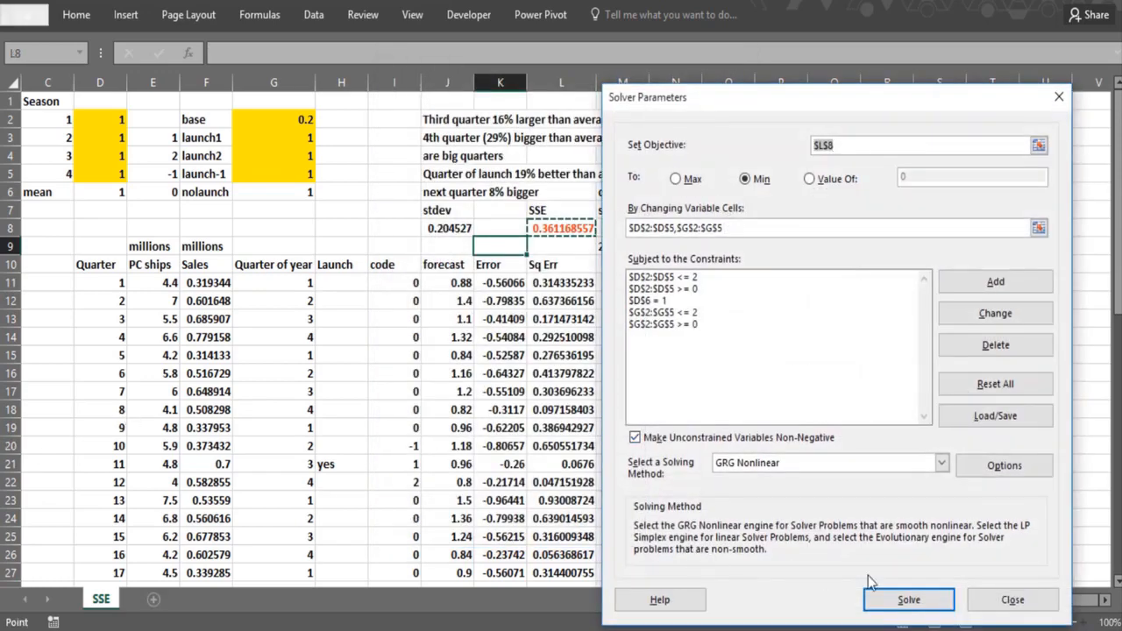
- Solve for the seasonality, base and launch factors, stop the run early and keep the Solver solution
click(877, 600)
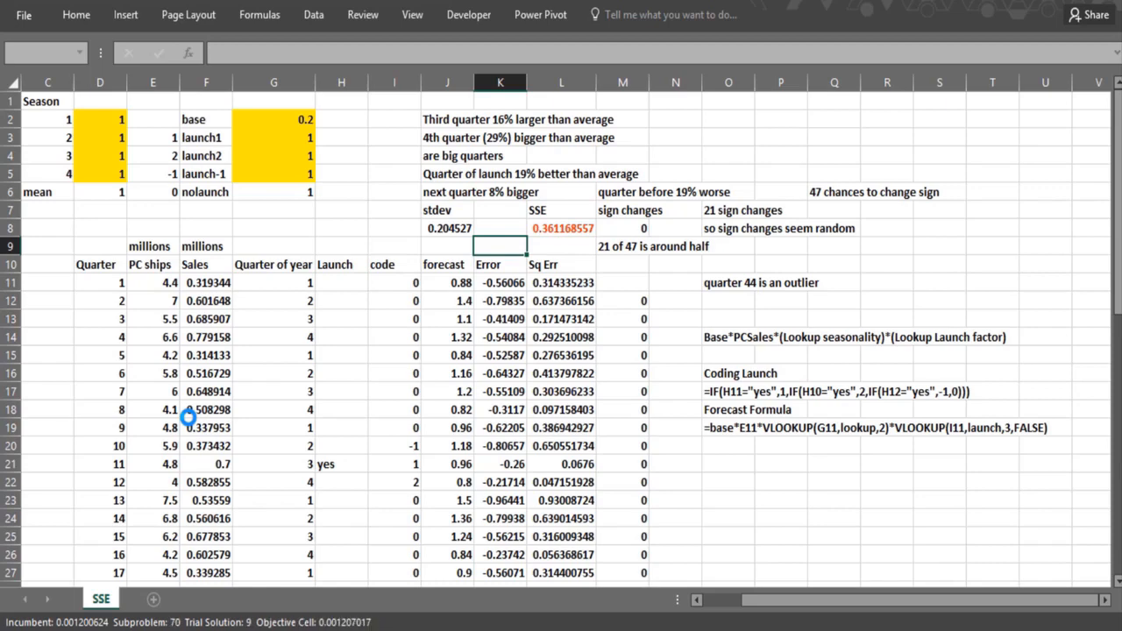
key(Escape)
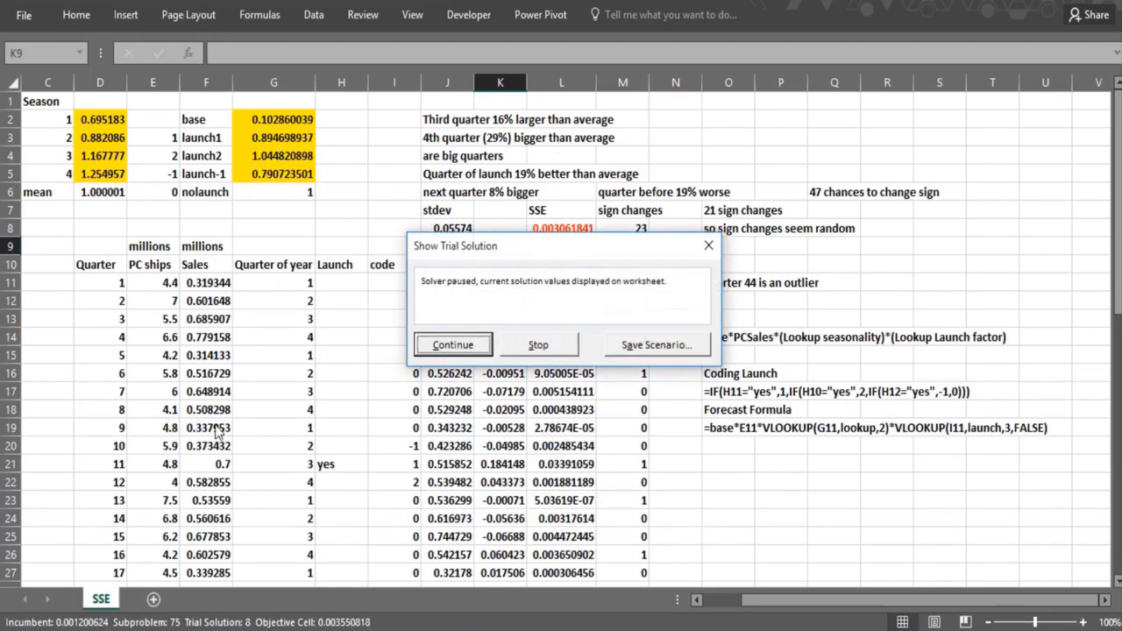
click(537, 346)
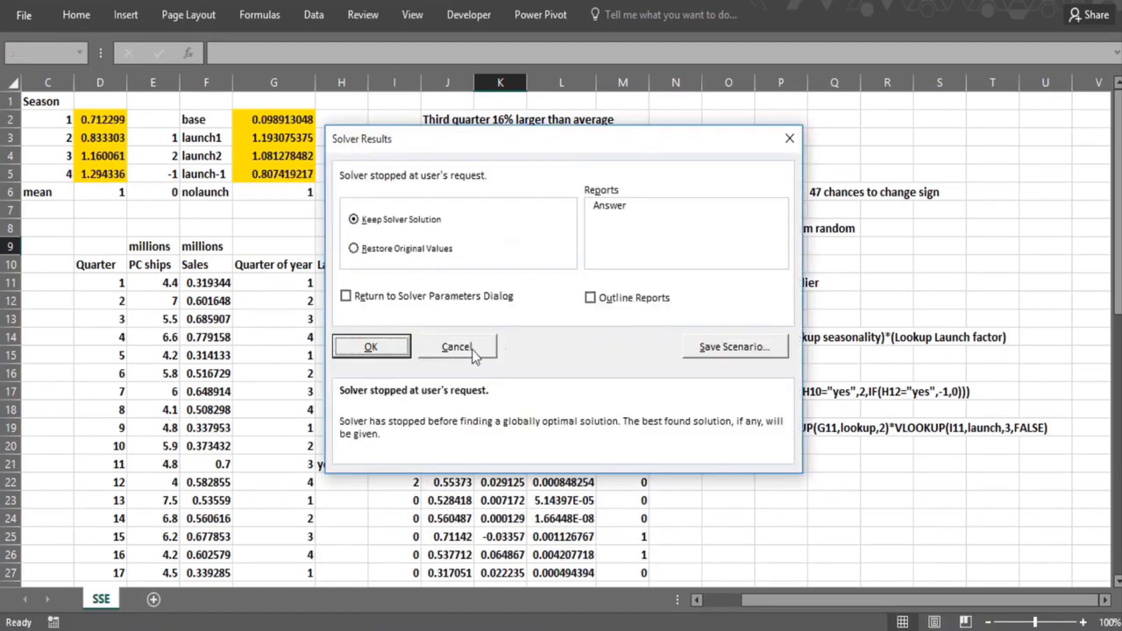
click(393, 347)
click(395, 251)
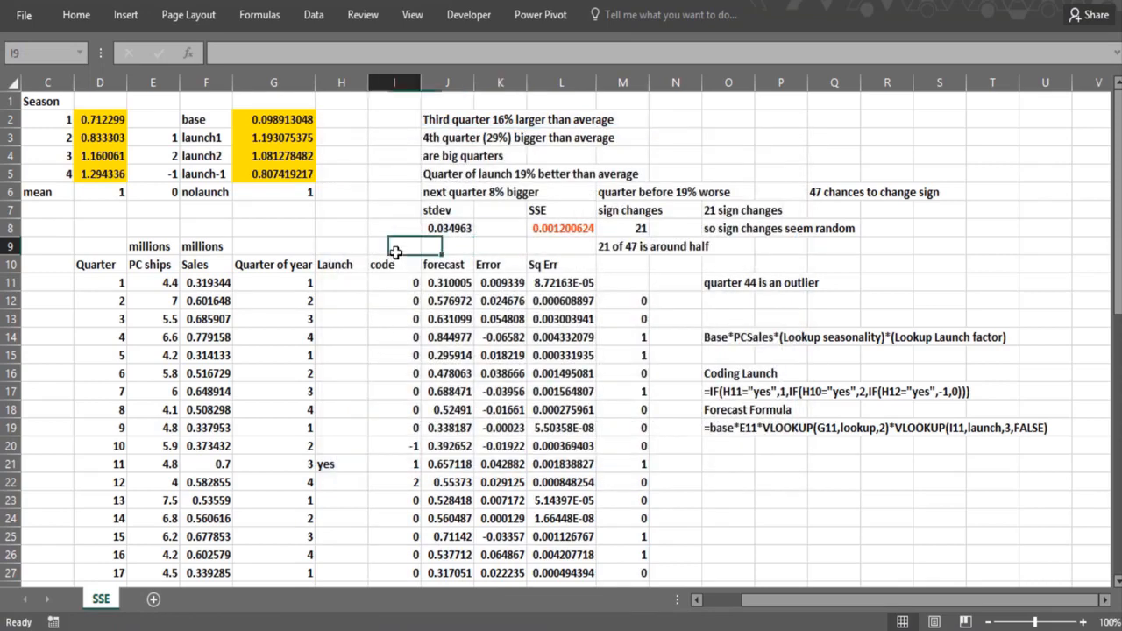
click(530, 251)
click(320, 243)
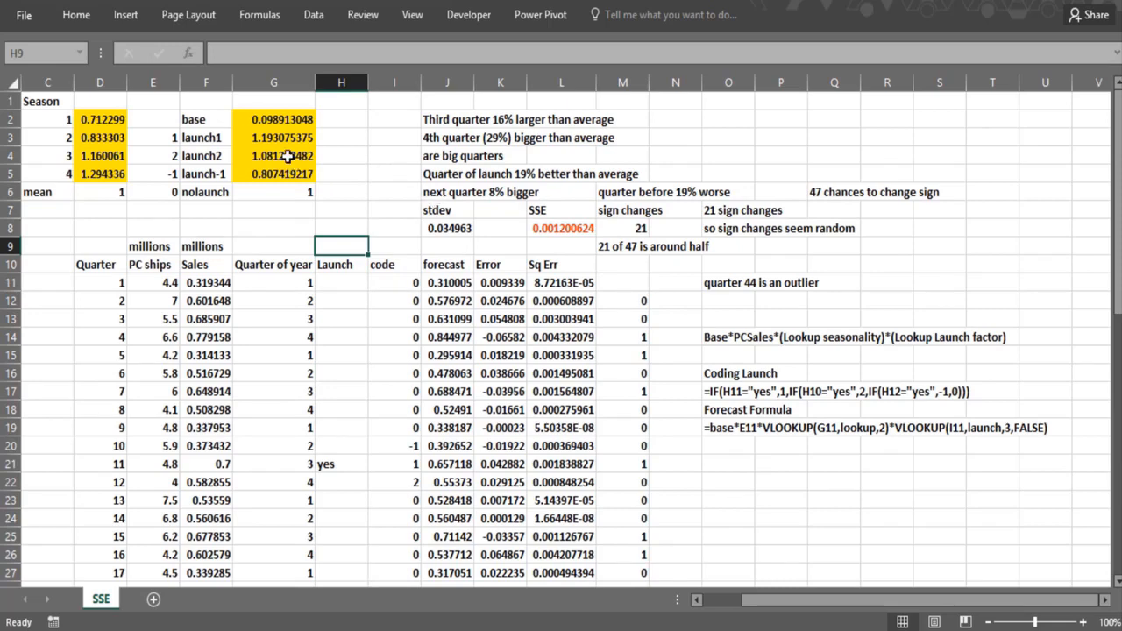
click(377, 226)
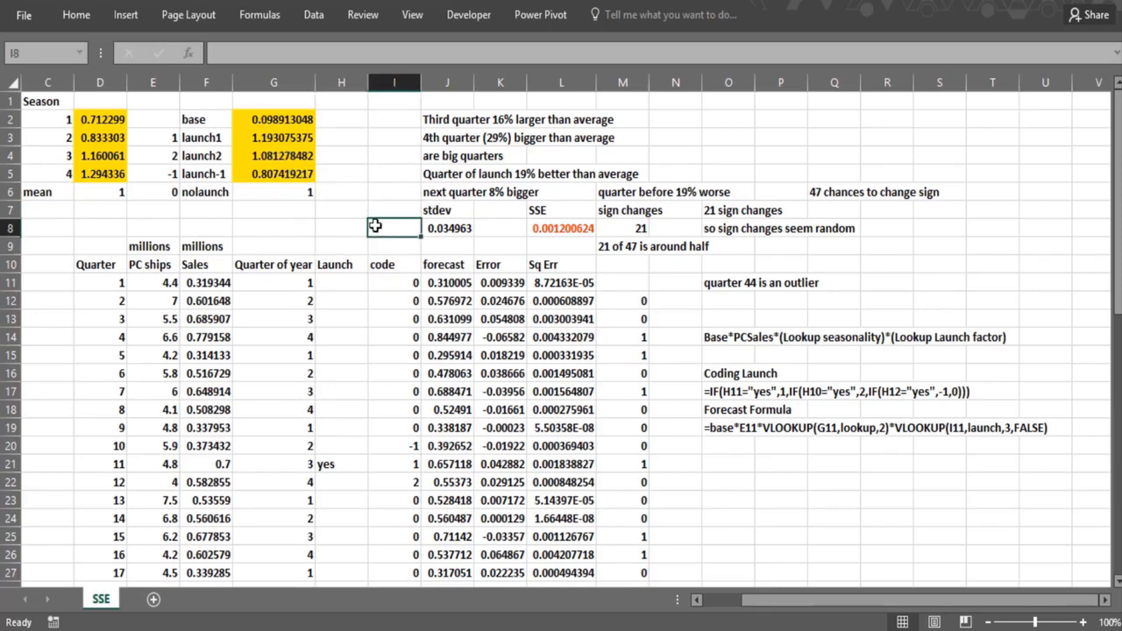
- Review the sign-change formulas in M12 and M13 and the note about sign changes in O7
click(619, 303)
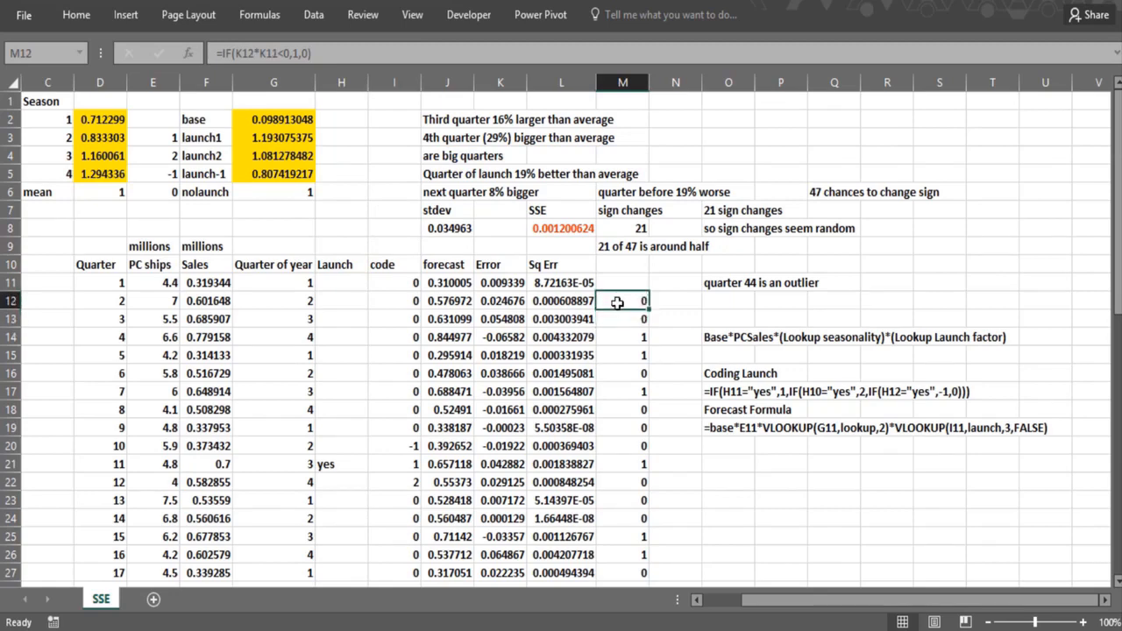
click(618, 320)
click(617, 301)
click(617, 317)
click(619, 303)
click(719, 208)
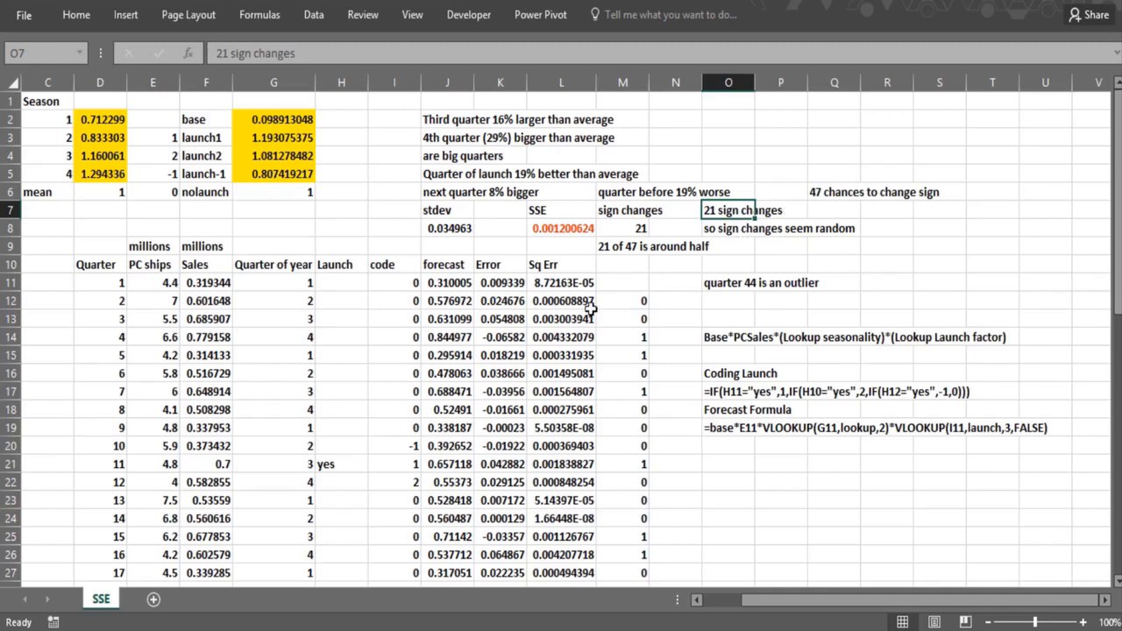
- Check the stdev formula in J8, then examine the Error column down to quarter 48, including the highlighted outlier in K54
click(459, 229)
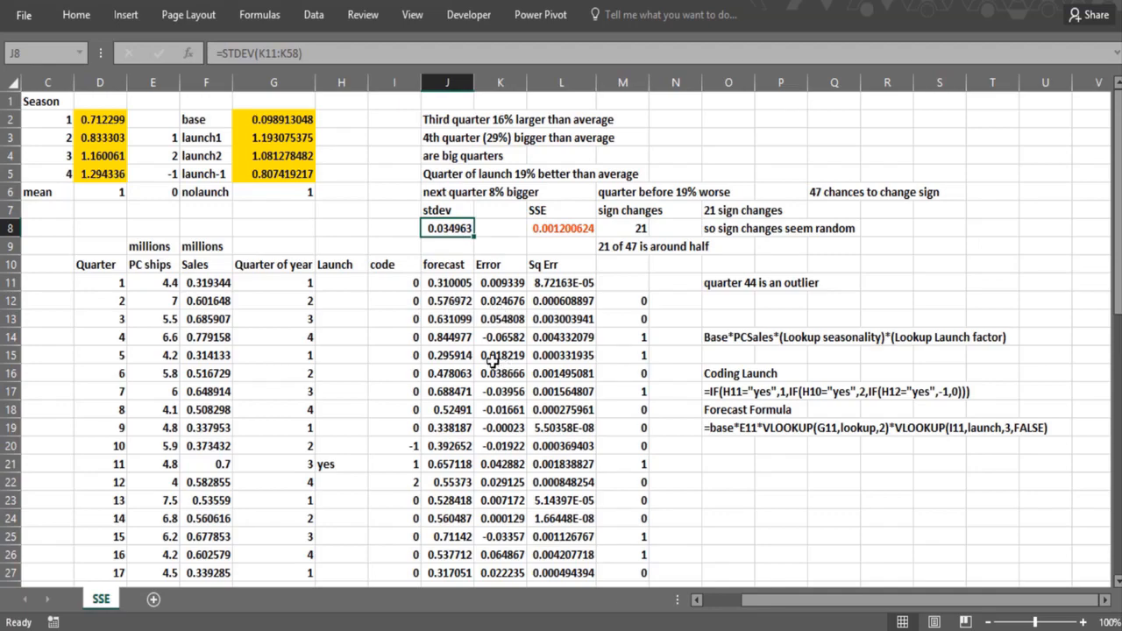
scroll(499, 373, down, 1)
scroll(499, 376, down, 7)
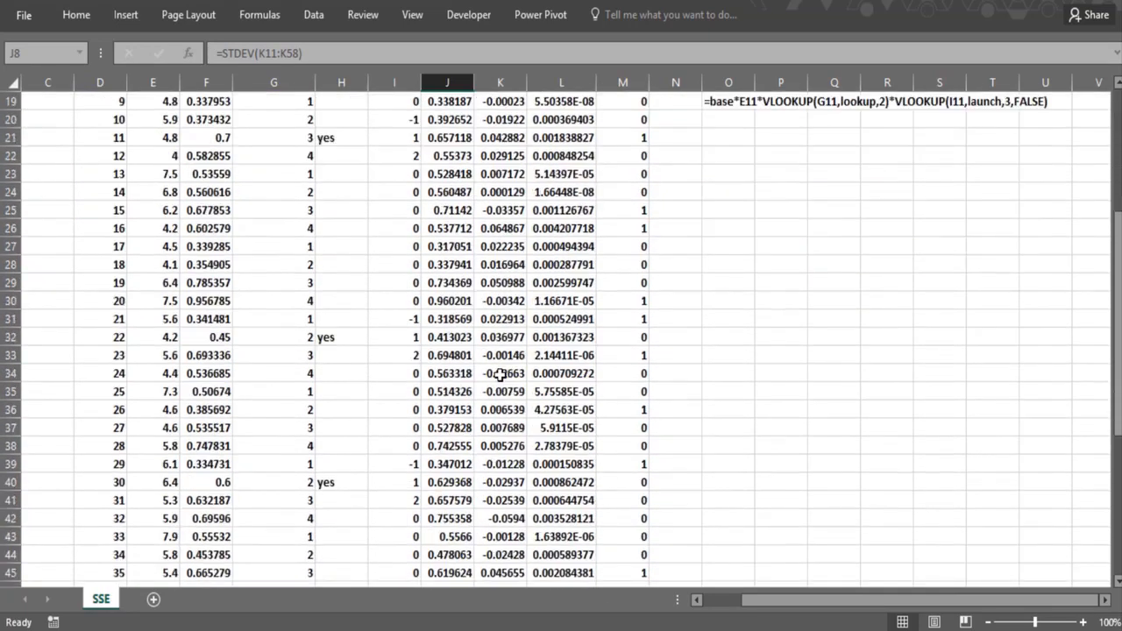
scroll(498, 375, down, 1)
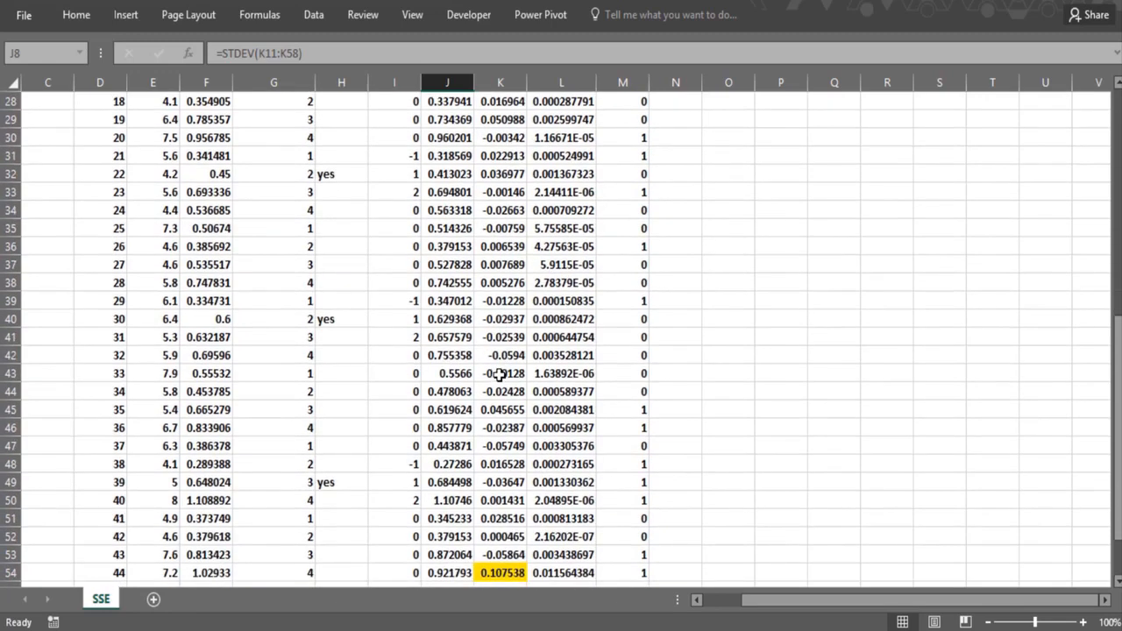
click(489, 572)
scroll(480, 569, down, 2)
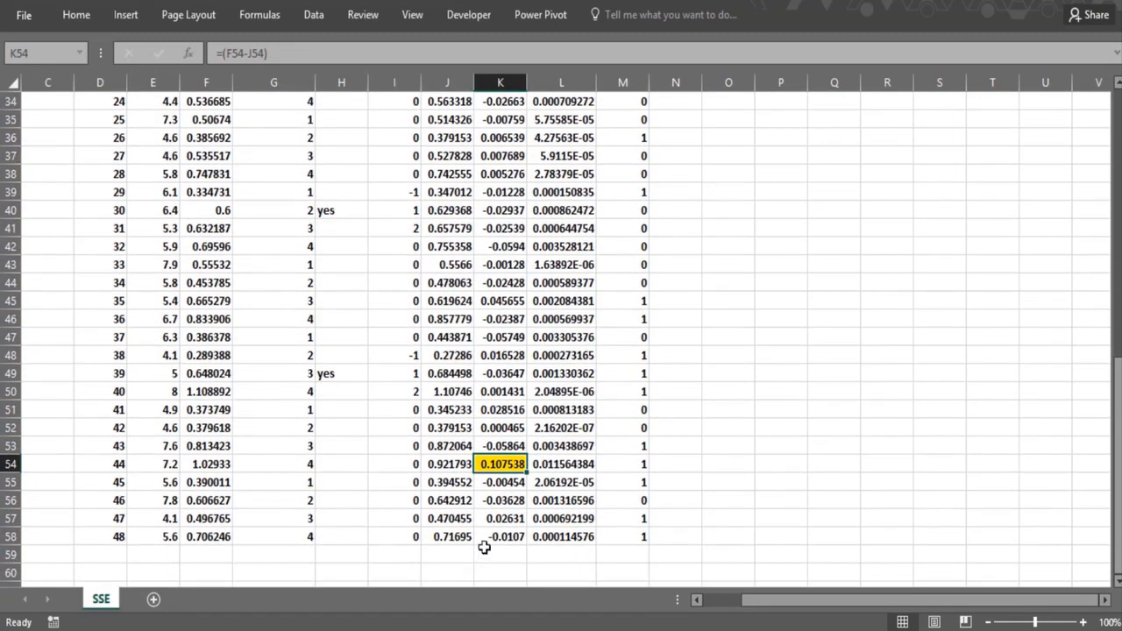
scroll(482, 556, up, 11)
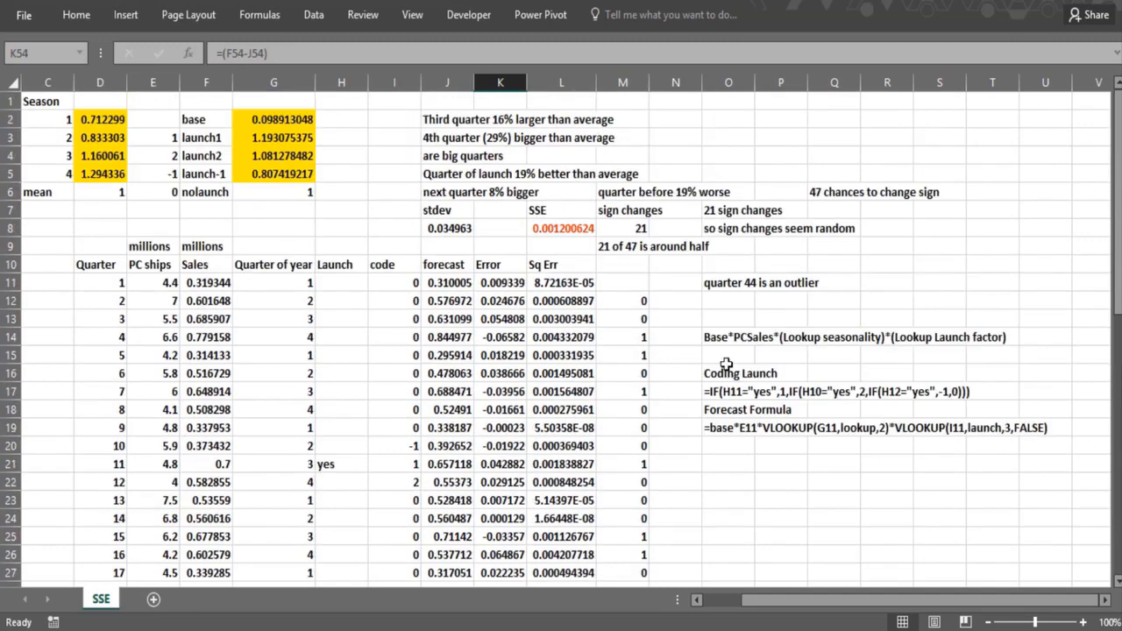
- Review the model description in O14 and compare the no-launch factor in G6 with the launch-1 and launch1 factors
click(717, 341)
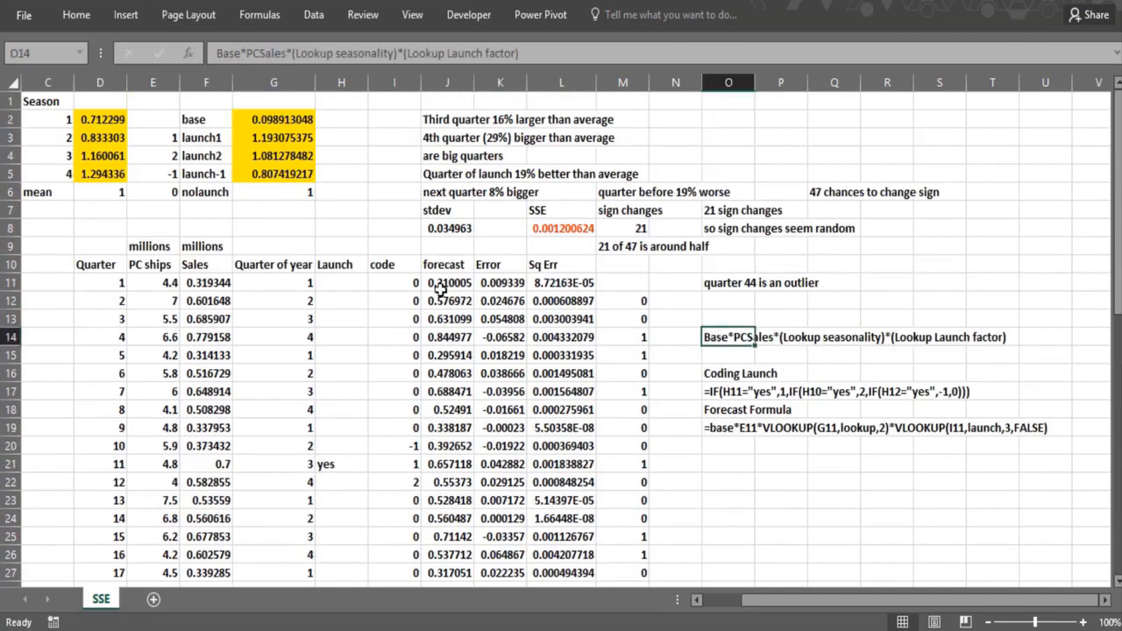
click(325, 226)
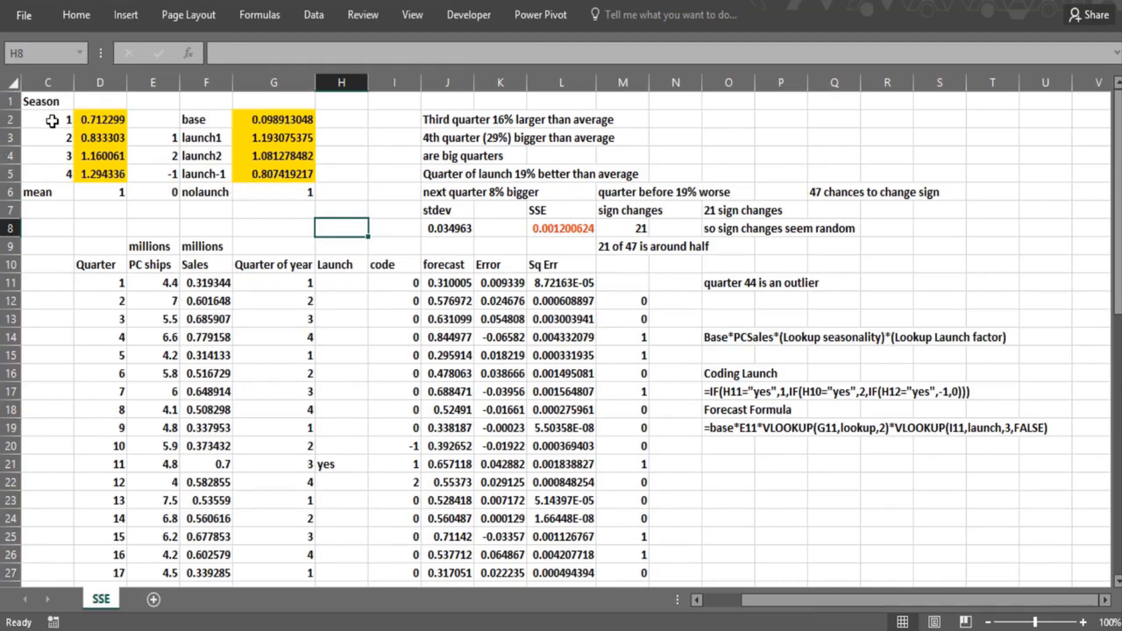
click(272, 194)
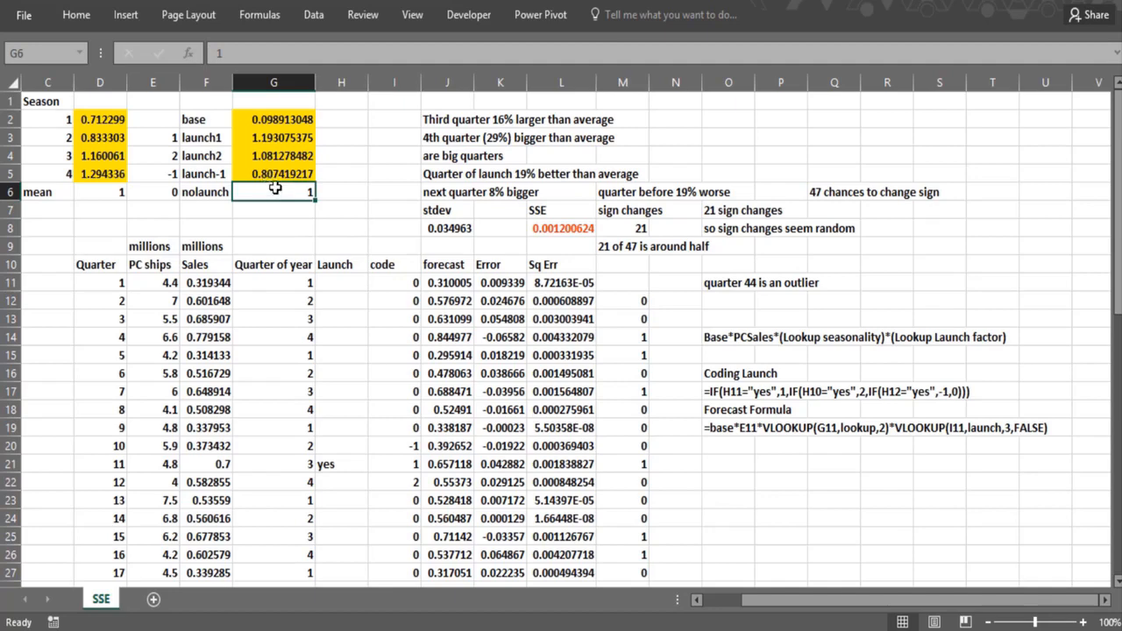
click(273, 176)
click(271, 190)
click(272, 174)
click(272, 140)
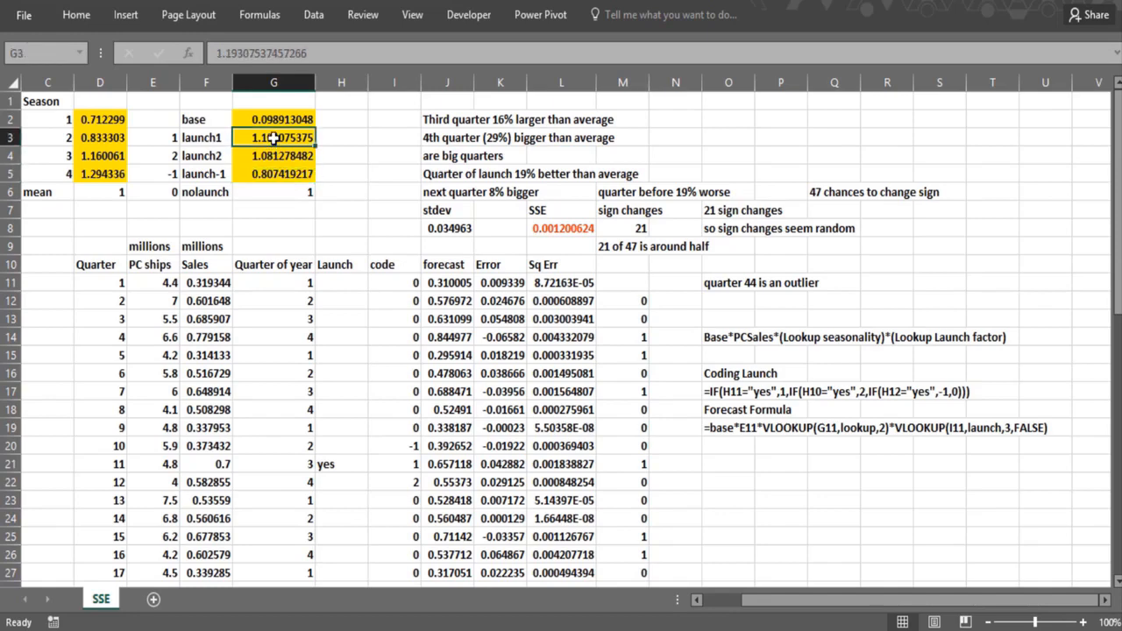